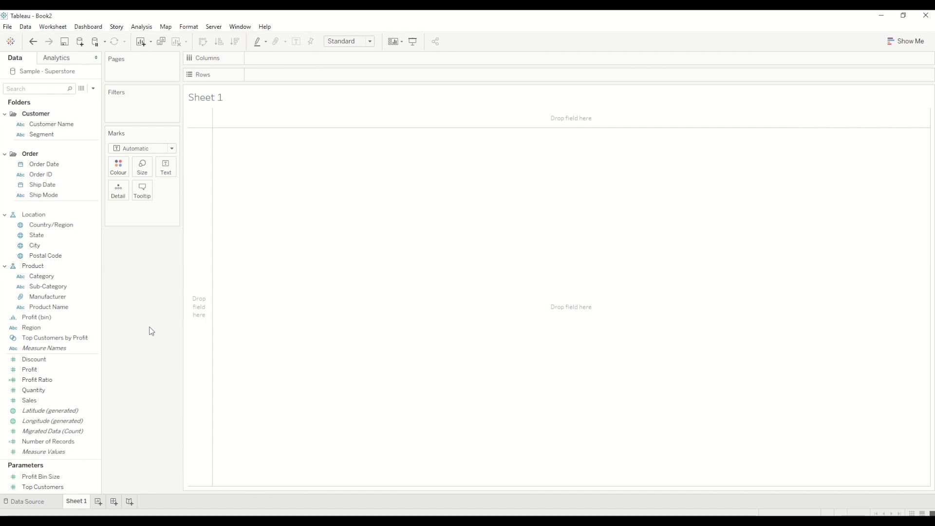
# Build a bar chart of Sales by Category and rename the sheet to Category Sales
pyautogui.doubleClick(39, 401)
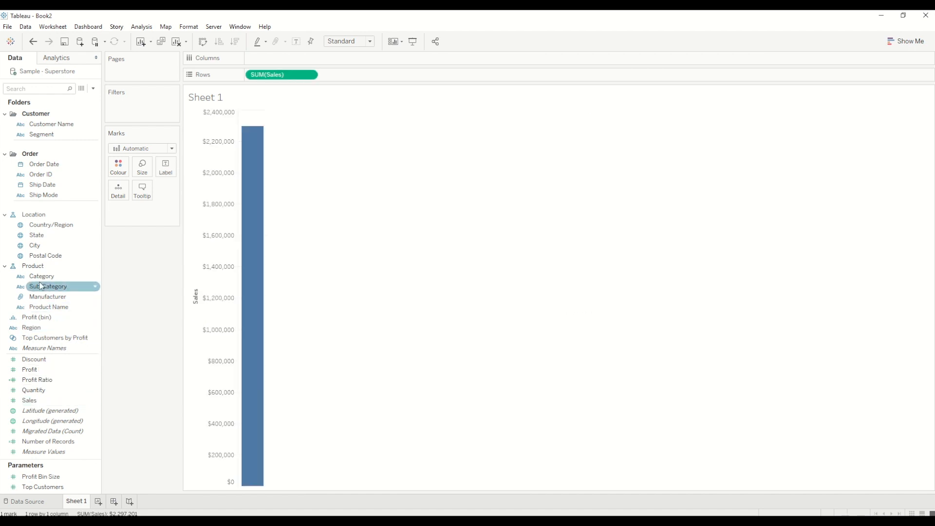
pyautogui.doubleClick(41, 277)
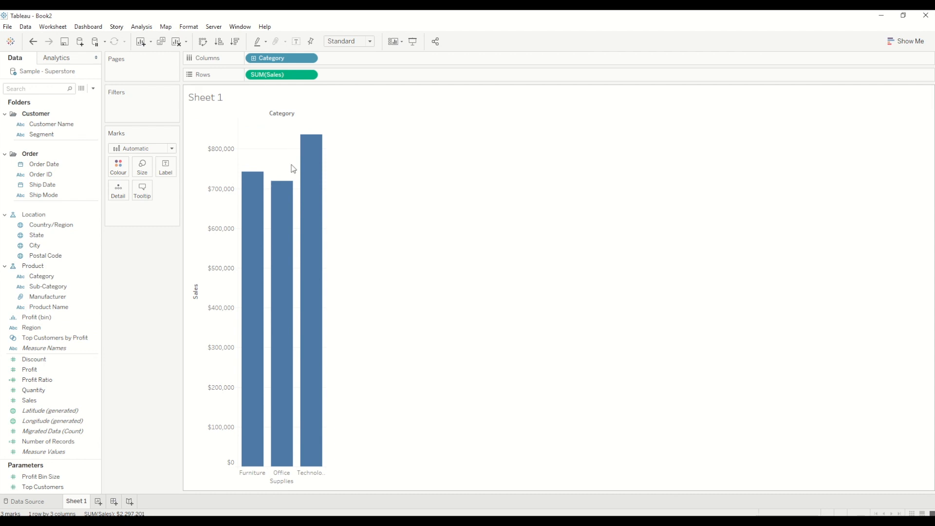
pyautogui.doubleClick(78, 500)
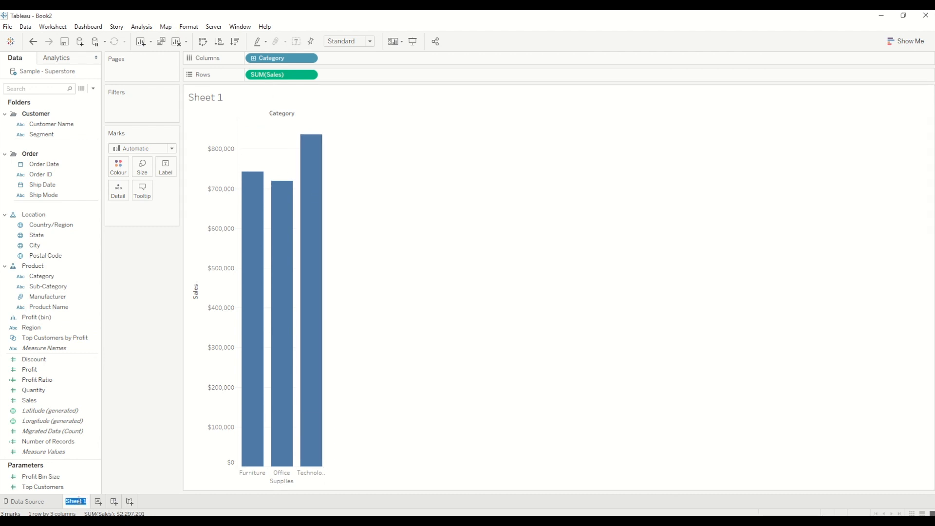
pyautogui.write('Category Sales')
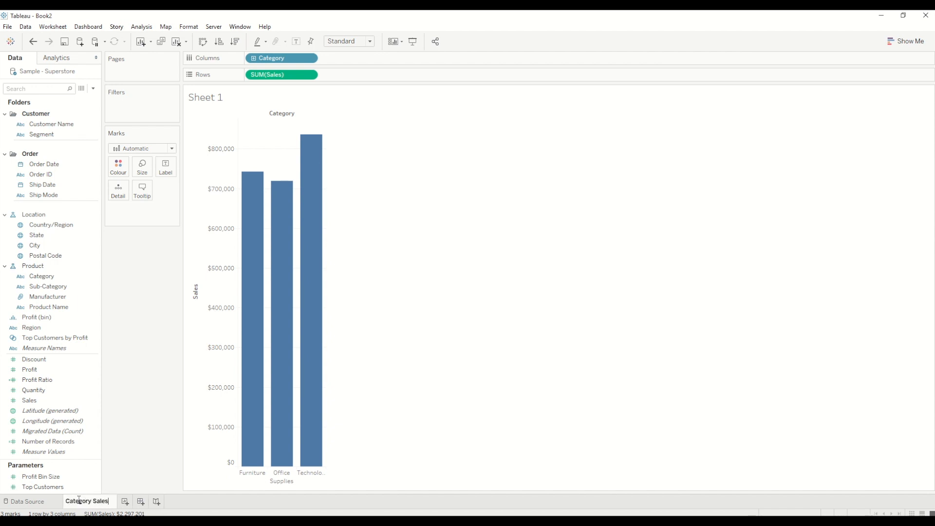
pyautogui.press('Return')
# Add a worksheet charting Sales by Sub-Category as bars and name it Sub Categories Sales
pyautogui.click(123, 501)
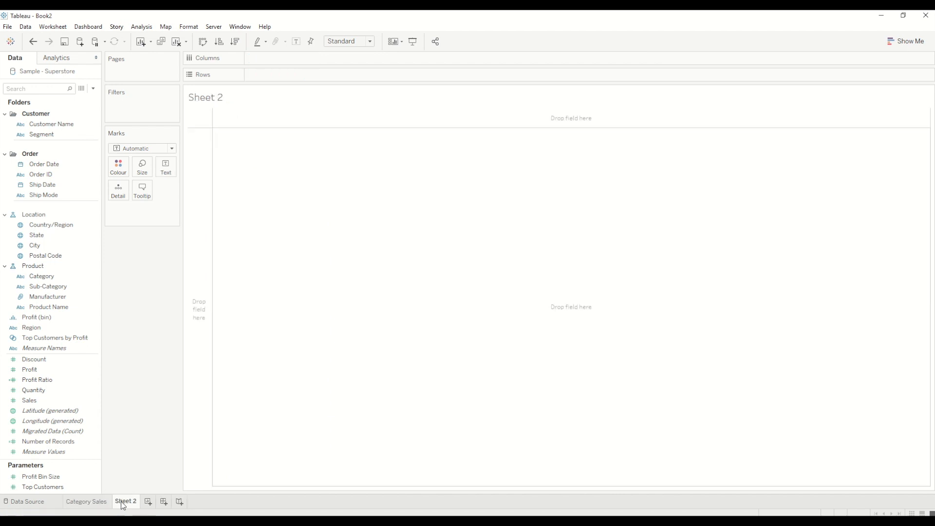
pyautogui.doubleClick(29, 401)
pyautogui.doubleClick(68, 289)
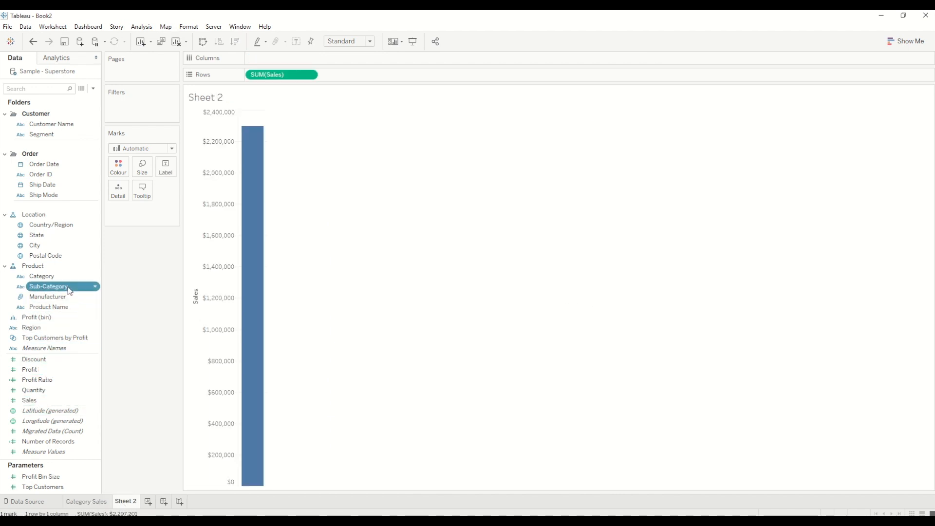
pyautogui.doubleClick(126, 502)
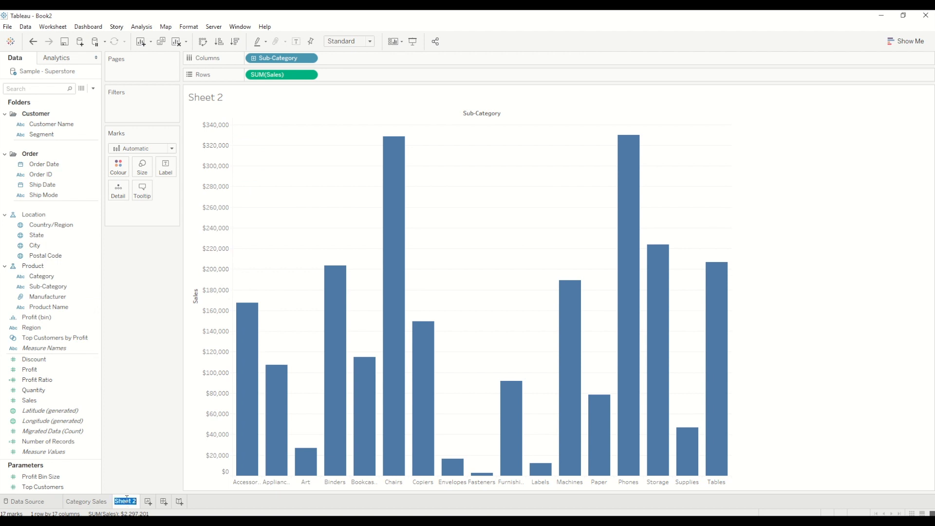
pyautogui.write('Sub-Categories')
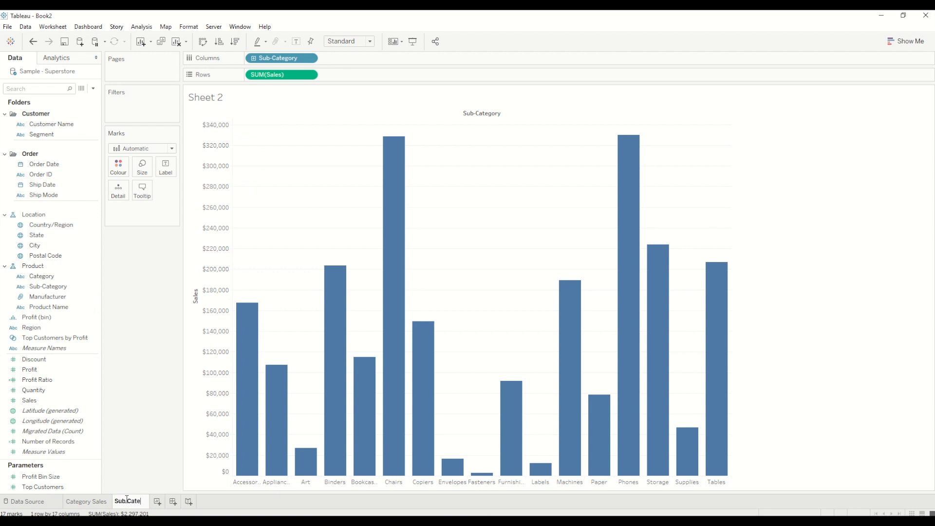
pyautogui.write(' Sales')
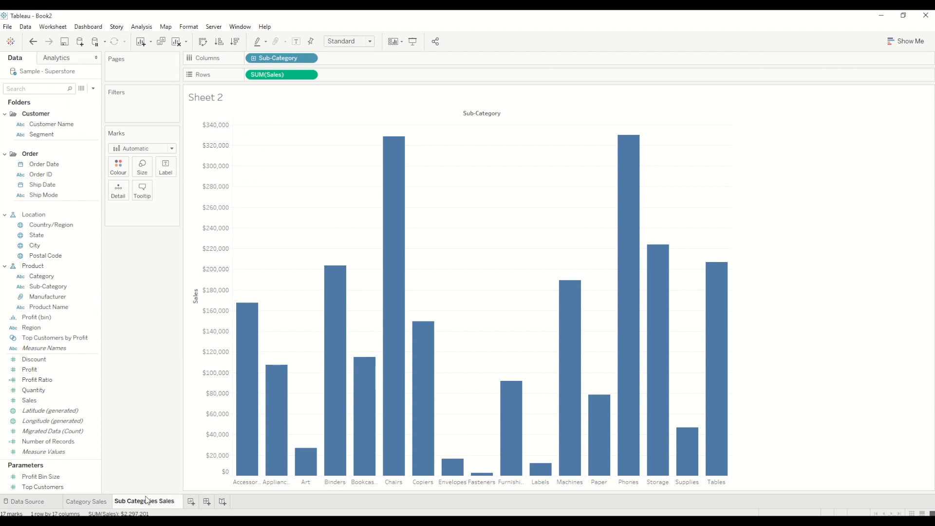
# Add another worksheet and name it Trend
pyautogui.click(192, 502)
pyautogui.doubleClick(195, 503)
pyautogui.write('Tr')
pyautogui.press('Return')
# Plot Sales against Order Date as a line on the Trend sheet, using the continuous month level
pyautogui.doubleClick(44, 401)
pyautogui.doubleClick(54, 165)
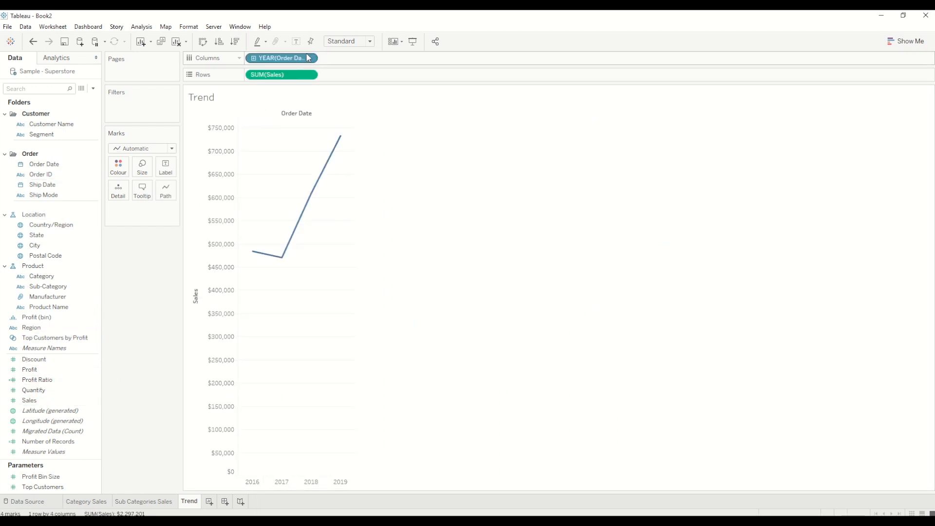
pyautogui.click(310, 58)
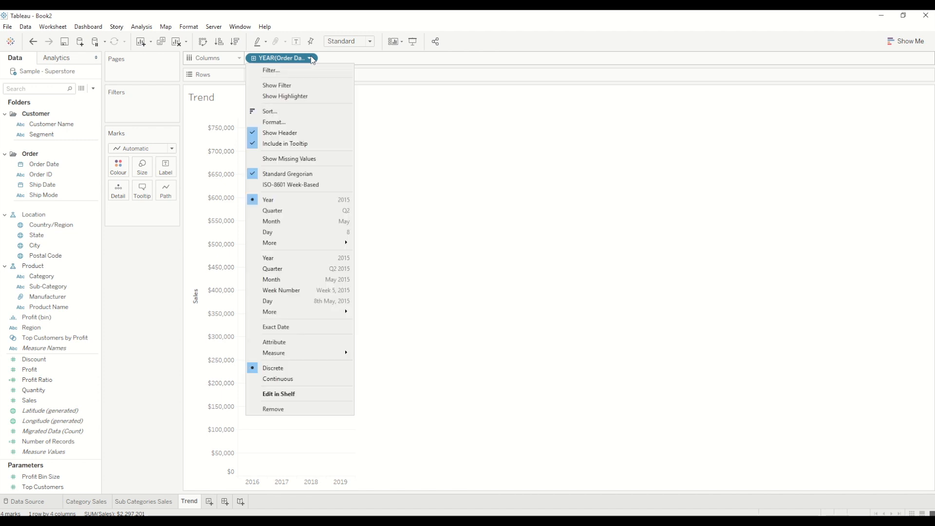
pyautogui.click(319, 282)
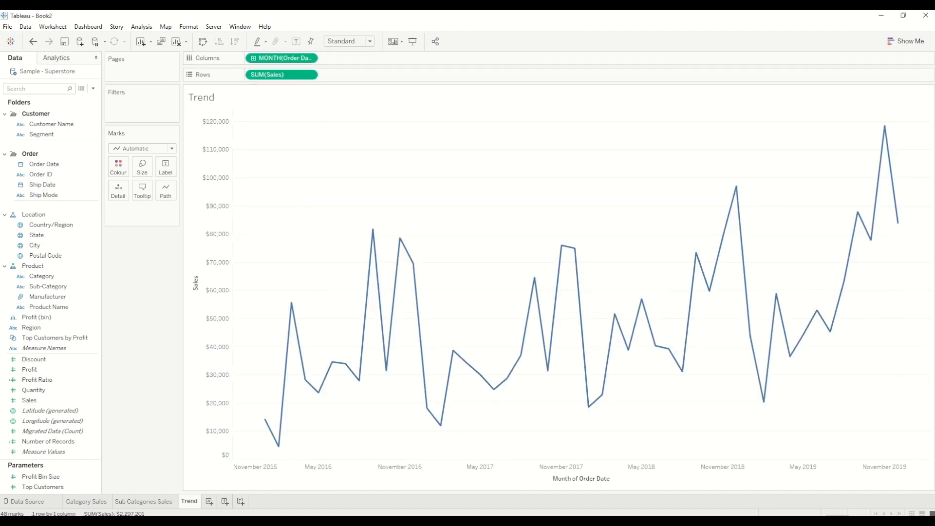
# Add a fourth worksheet and name it Sales By State
pyautogui.click(209, 502)
pyautogui.doubleClick(216, 502)
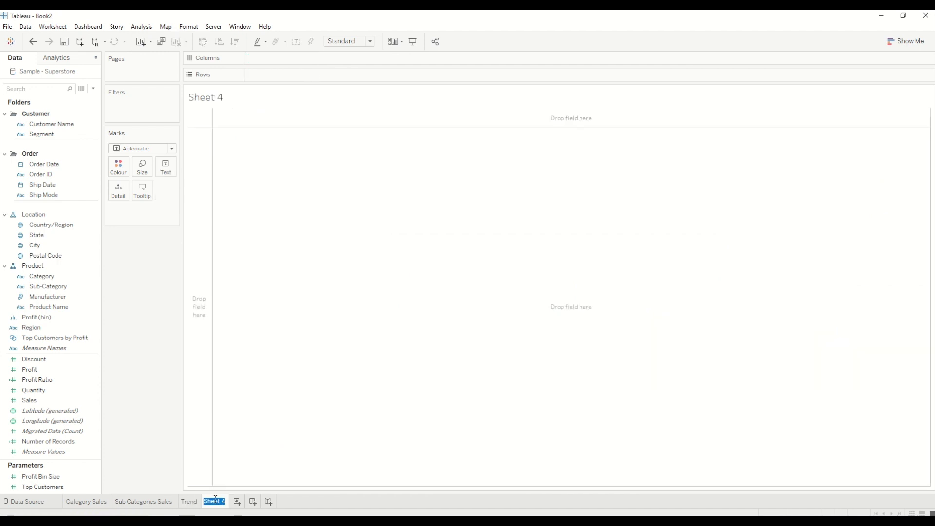
pyautogui.write('Sales By Statet')
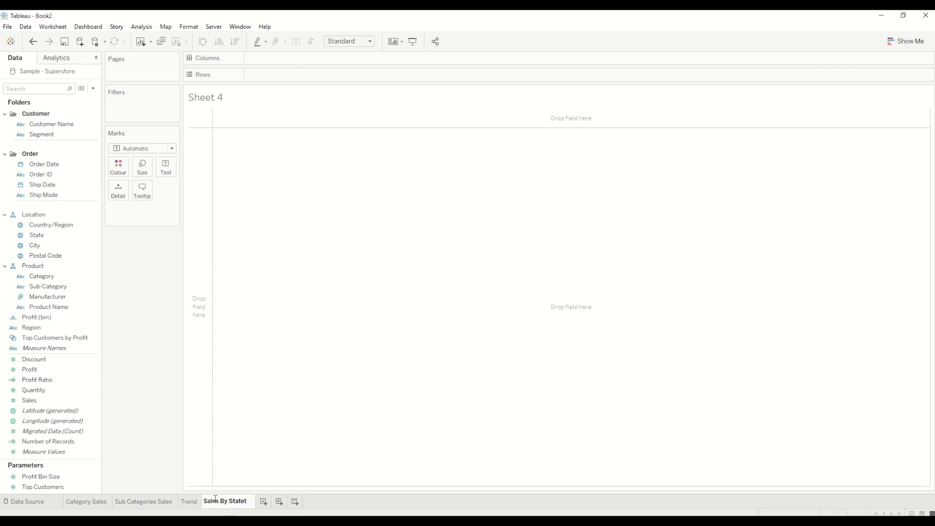
pyautogui.press('BackSpace')
pyautogui.press('Return')
# Plot Sales by State and convert the chart to a filled map coloured by Sales
pyautogui.doubleClick(59, 401)
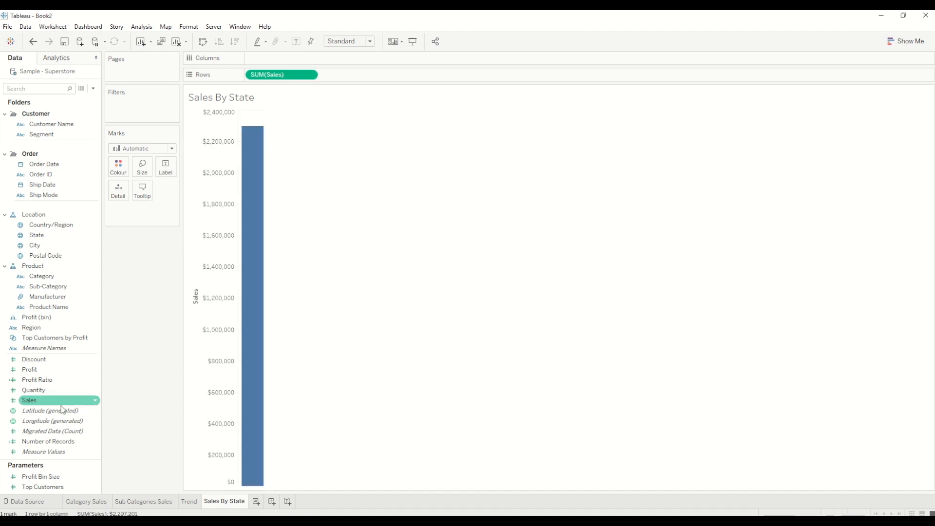
pyautogui.doubleClick(44, 235)
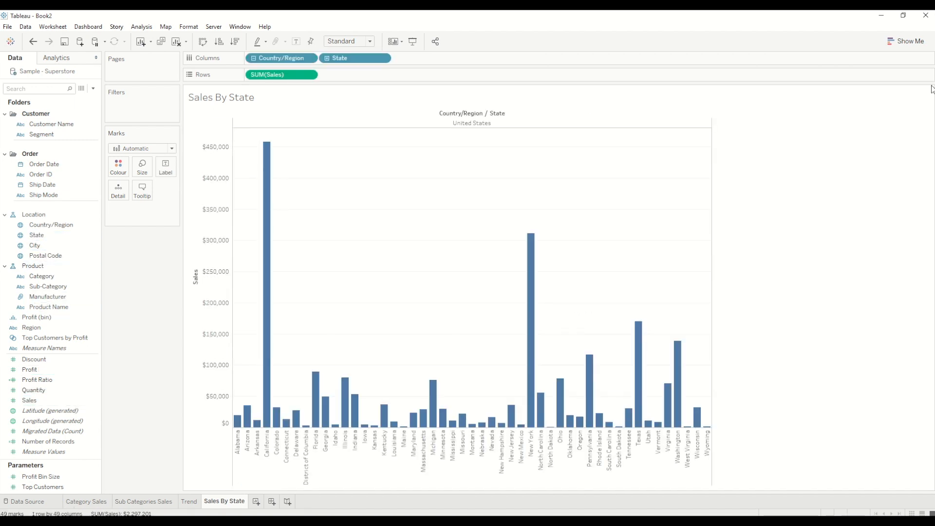
pyautogui.click(905, 41)
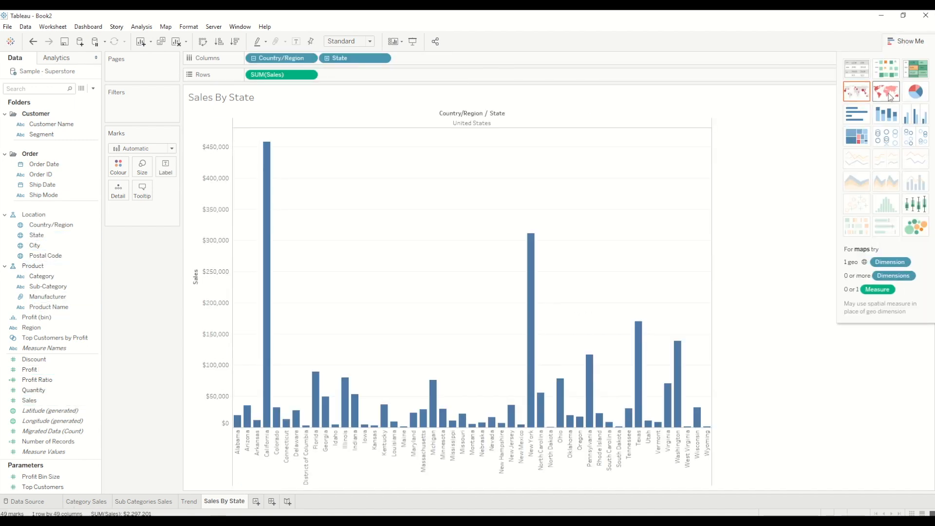
pyautogui.click(887, 92)
pyautogui.click(905, 40)
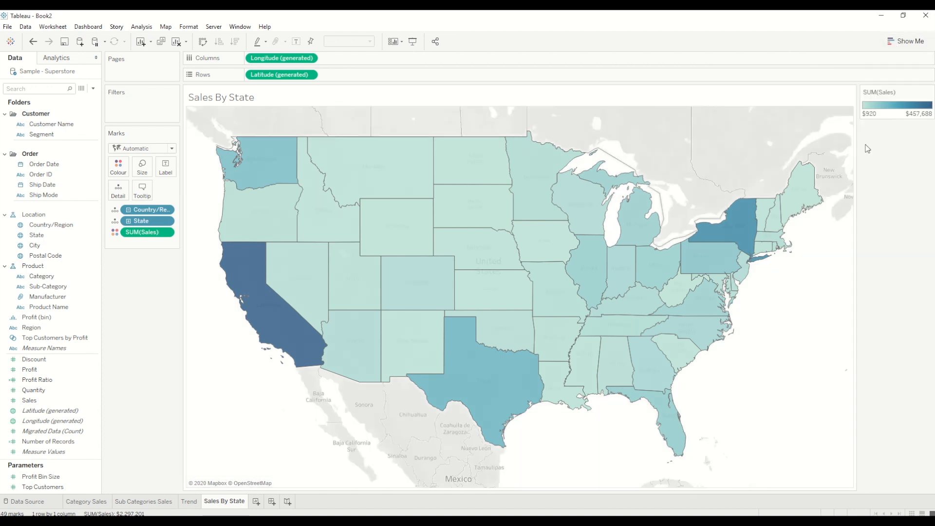
pyautogui.moveTo(732, 229)
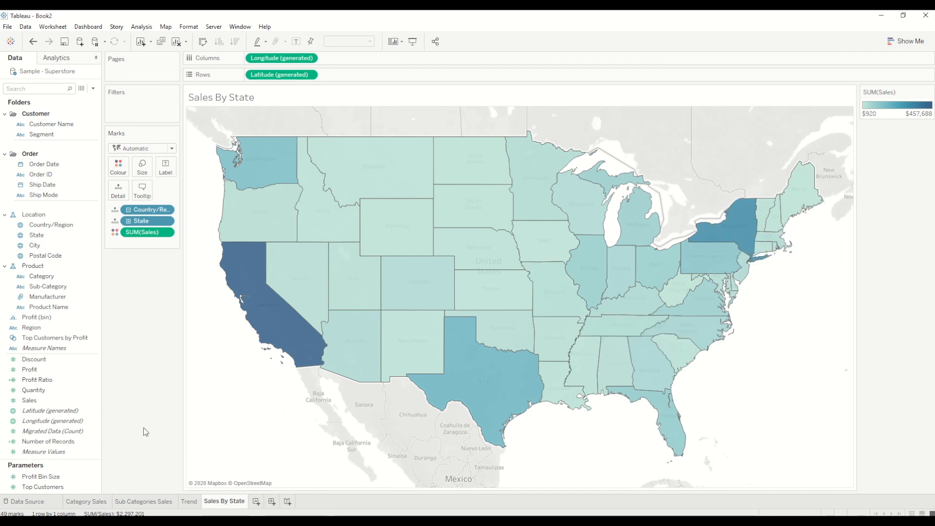
# Add a Sub-Category filter with no values restricted and apply it to all worksheets using this data source
pyautogui.moveTo(58, 286); pyautogui.dragTo(139, 111)
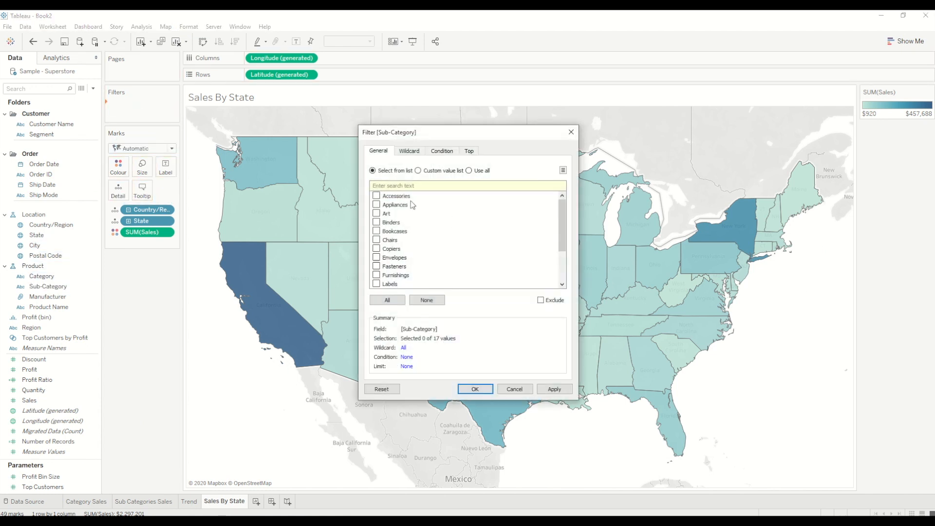
pyautogui.click(475, 389)
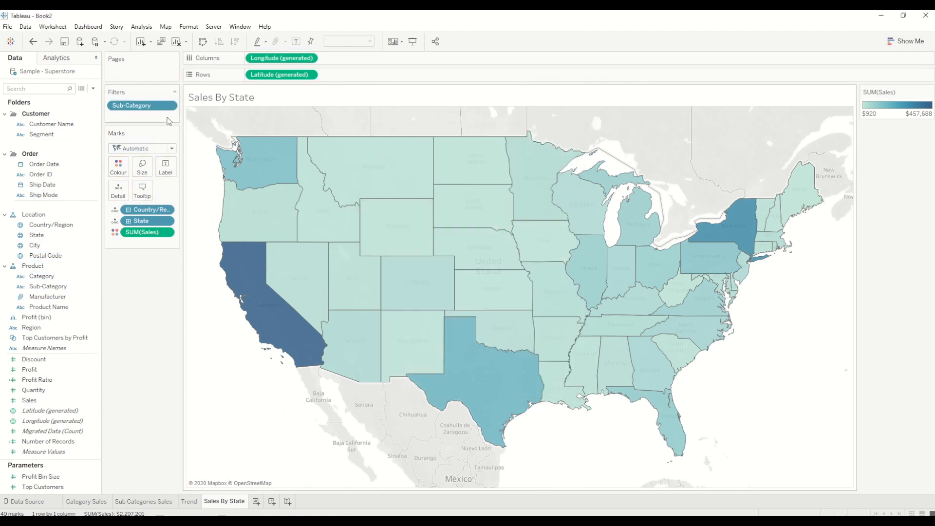
pyautogui.click(171, 106)
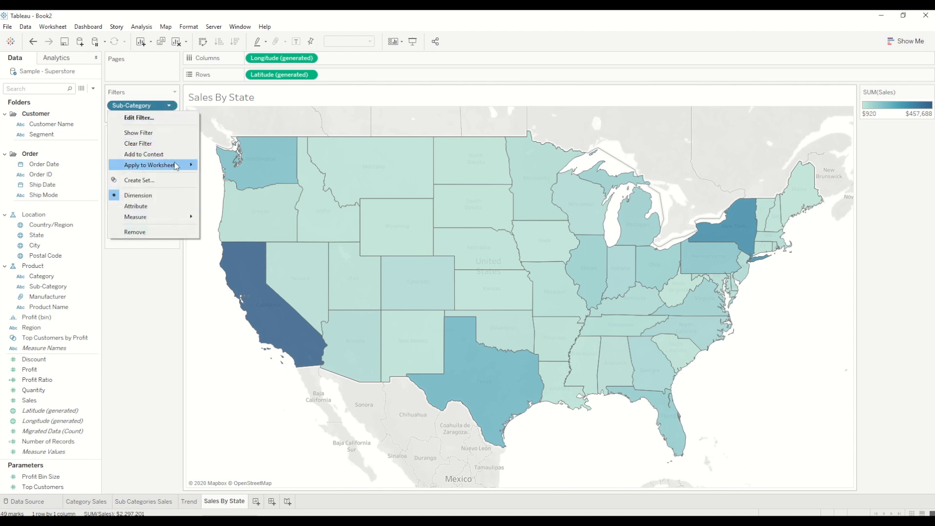
pyautogui.moveTo(177, 165)
pyautogui.click(224, 178)
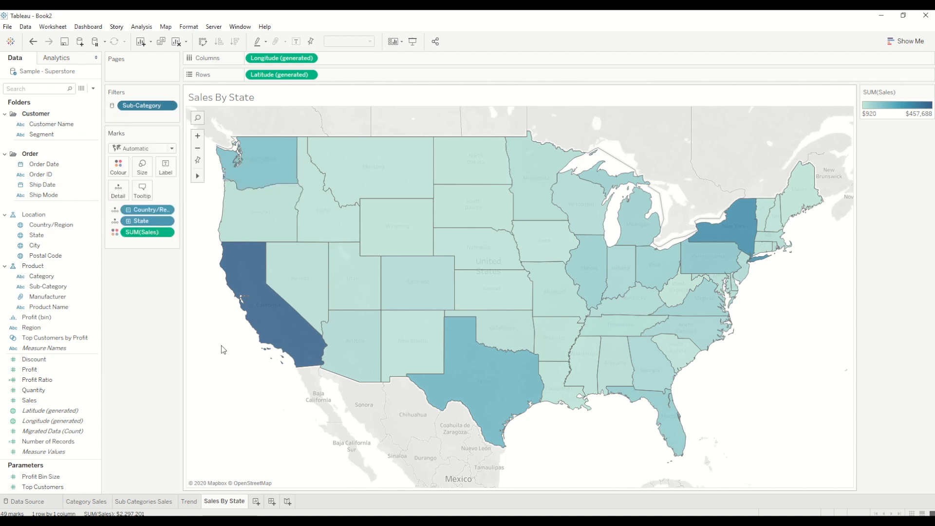
# Add a relative-date filter on Order Date to the Trend sheet, keeping the default period
pyautogui.click(190, 502)
pyautogui.moveTo(200, 505)
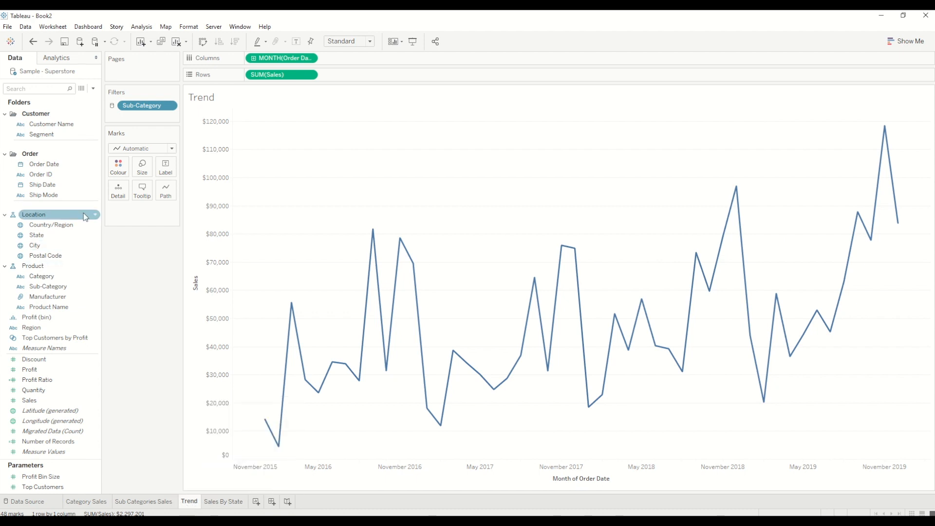
pyautogui.moveTo(44, 165); pyautogui.dragTo(120, 115)
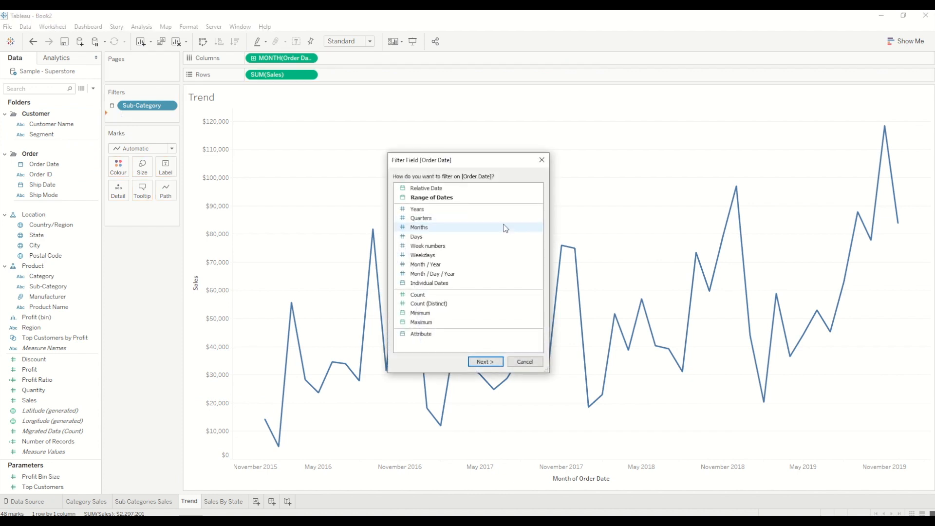
pyautogui.doubleClick(433, 189)
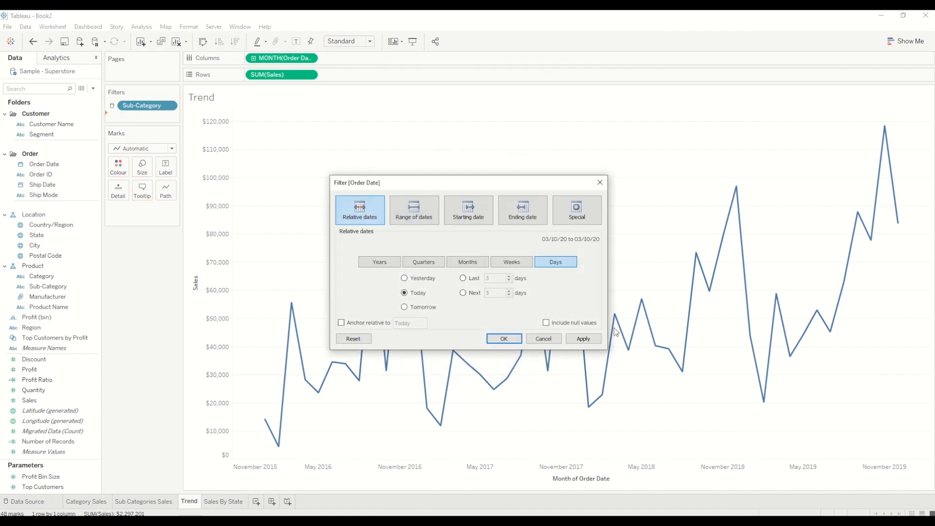
pyautogui.click(512, 339)
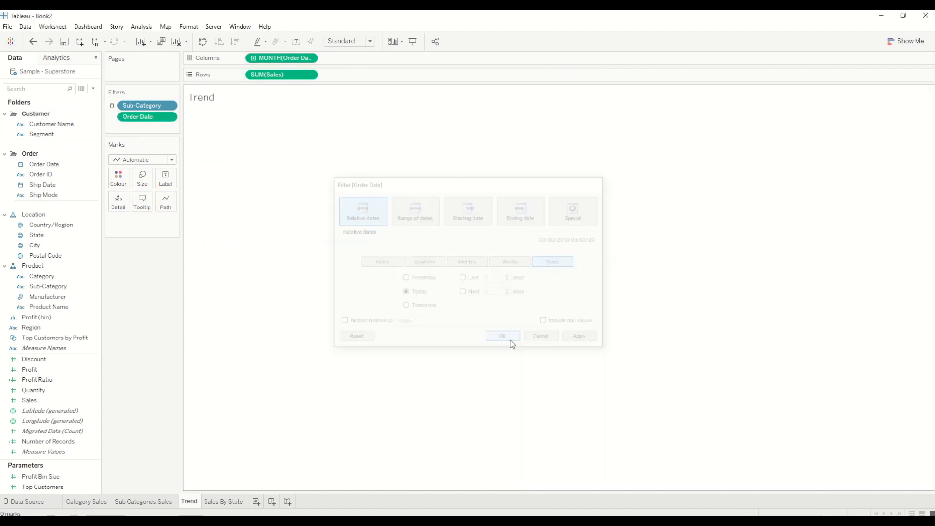
# Change the Order Date filter to the last 3 years
pyautogui.click(169, 117)
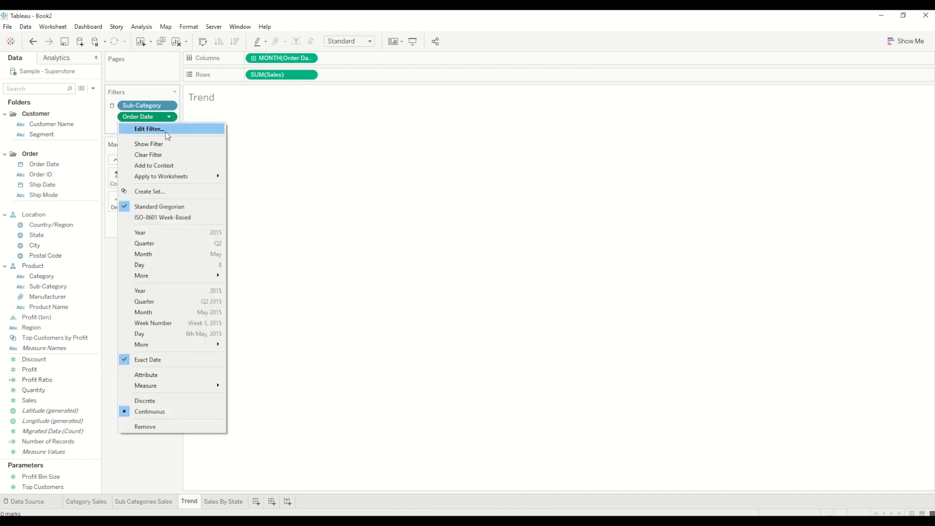
pyautogui.click(166, 131)
pyautogui.click(379, 262)
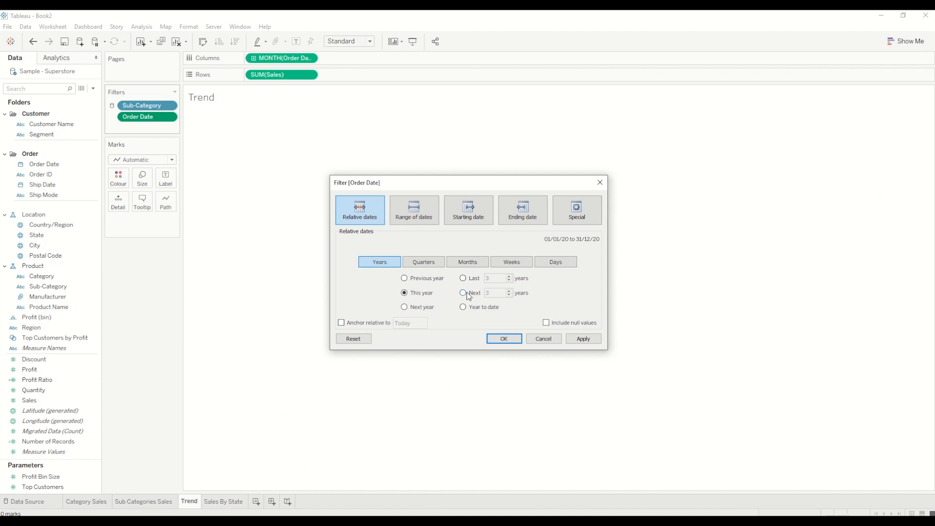
pyautogui.click(462, 278)
pyautogui.click(511, 339)
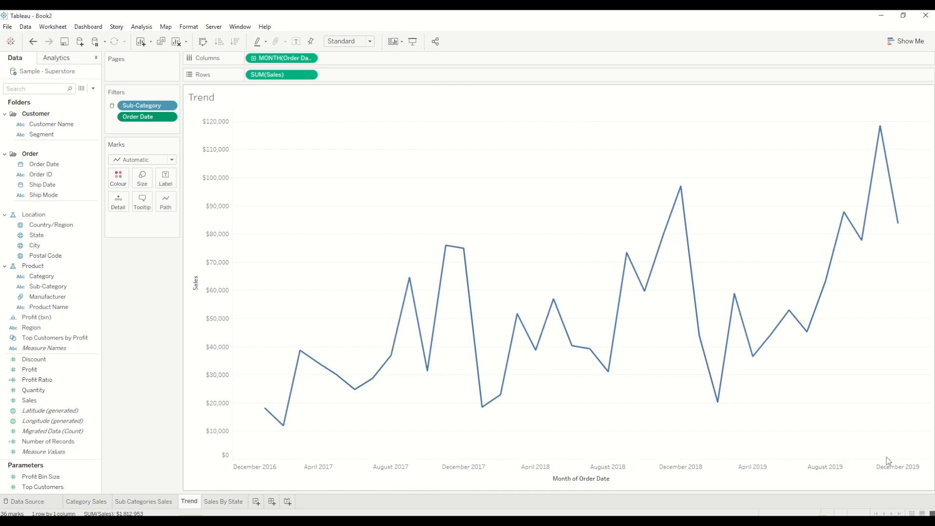
# Apply the Order Date filter to all worksheets using this data source
pyautogui.click(170, 118)
pyautogui.moveTo(203, 177)
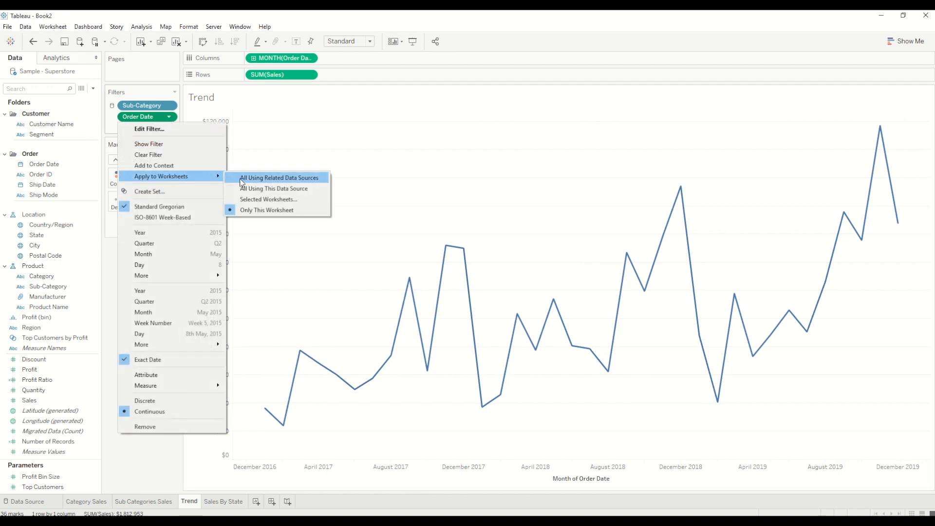
pyautogui.click(247, 189)
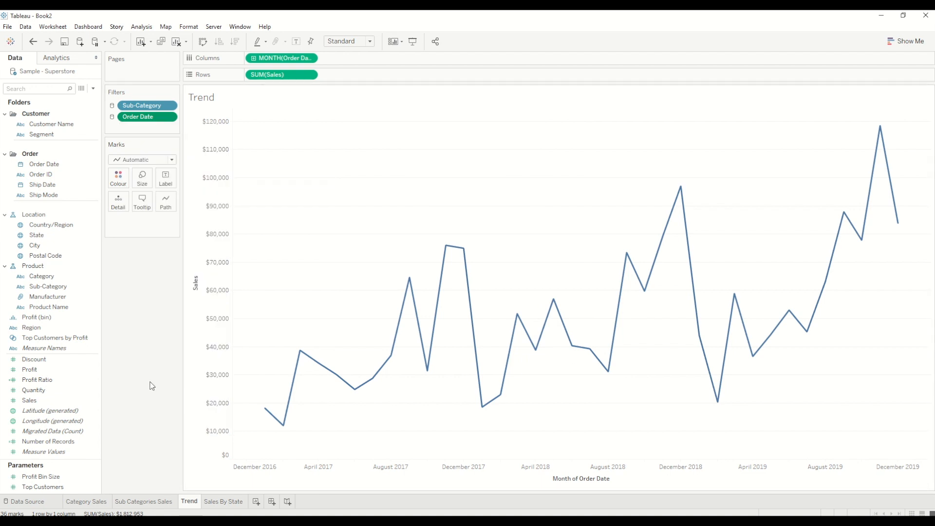
# Create a dashboard with Category Sales and Sub Categories Sales side by side, Trend beneath them and Sales By State below Trend
pyautogui.click(273, 502)
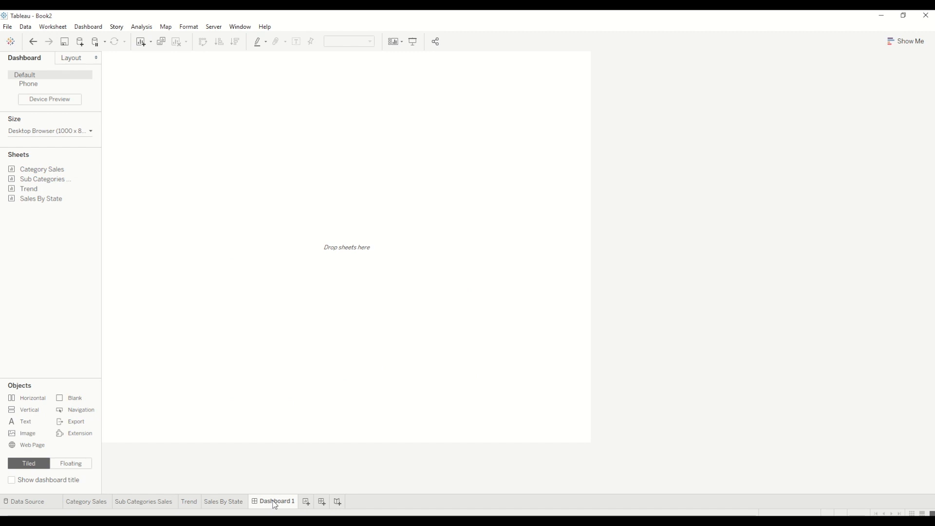
pyautogui.moveTo(42, 171)
pyautogui.moveTo(41, 173); pyautogui.dragTo(582, 118)
pyautogui.moveTo(30, 188); pyautogui.dragTo(346, 444)
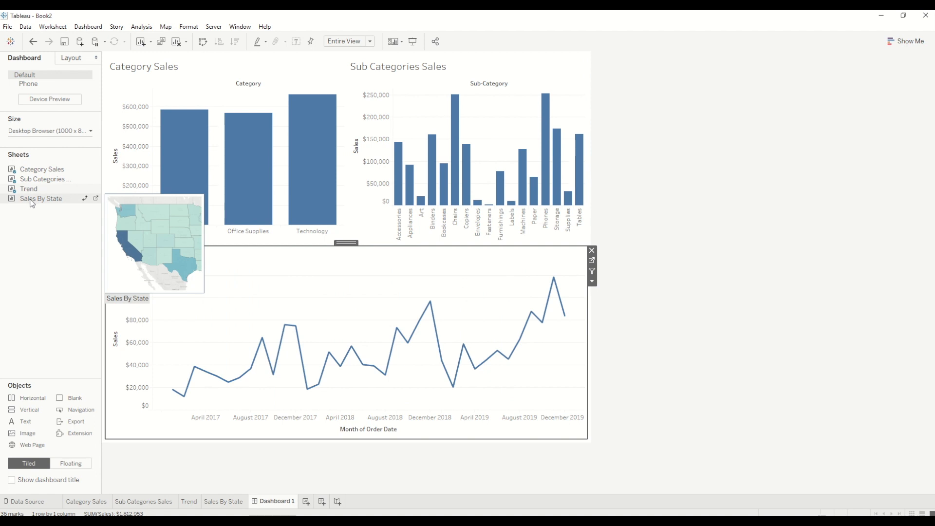
pyautogui.moveTo(33, 199); pyautogui.dragTo(230, 406)
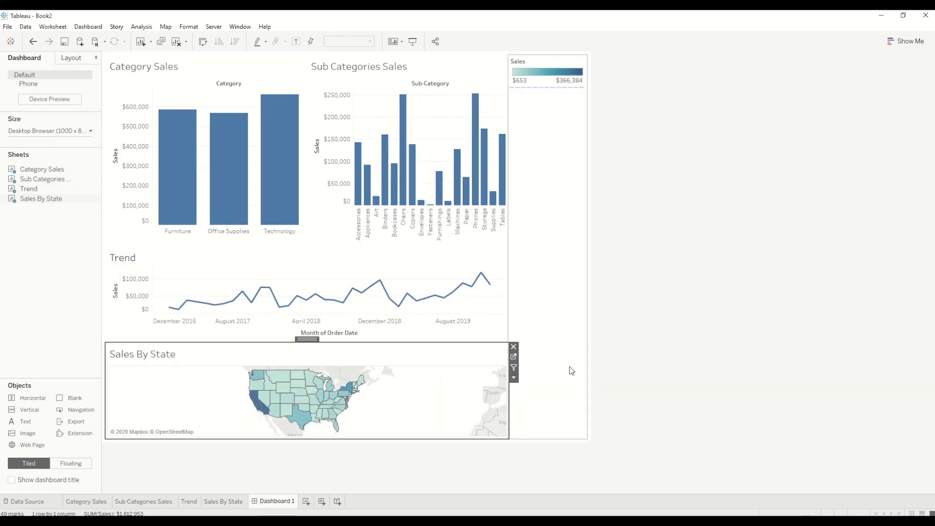
# Place Sales By State beside Trend beneath Sub Categories Sales, and remove the Sales colour legend from the dashboard
pyautogui.moveTo(305, 339); pyautogui.dragTo(497, 291)
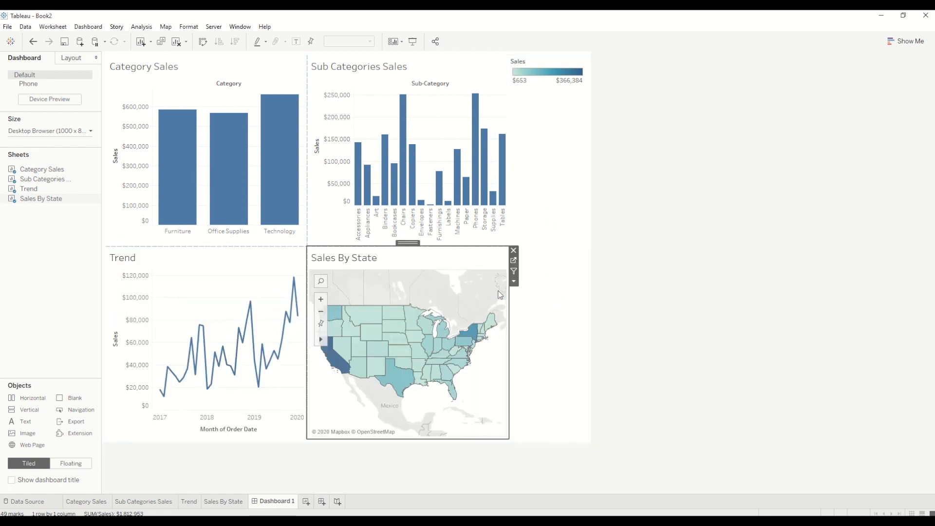
pyautogui.click(551, 60)
pyautogui.click(592, 58)
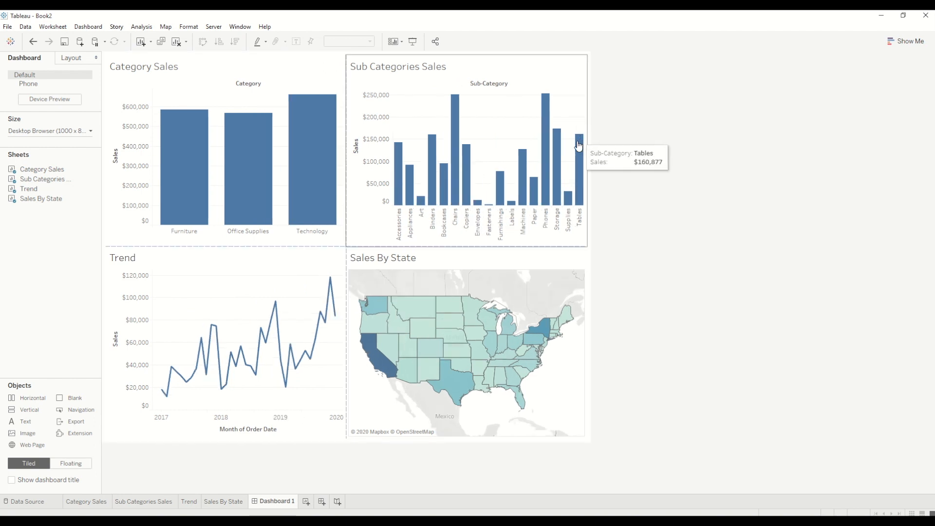
# Show the Sub-Category and Order Date filters of the Sub Categories Sales sheet on the dashboard
pyautogui.click(551, 69)
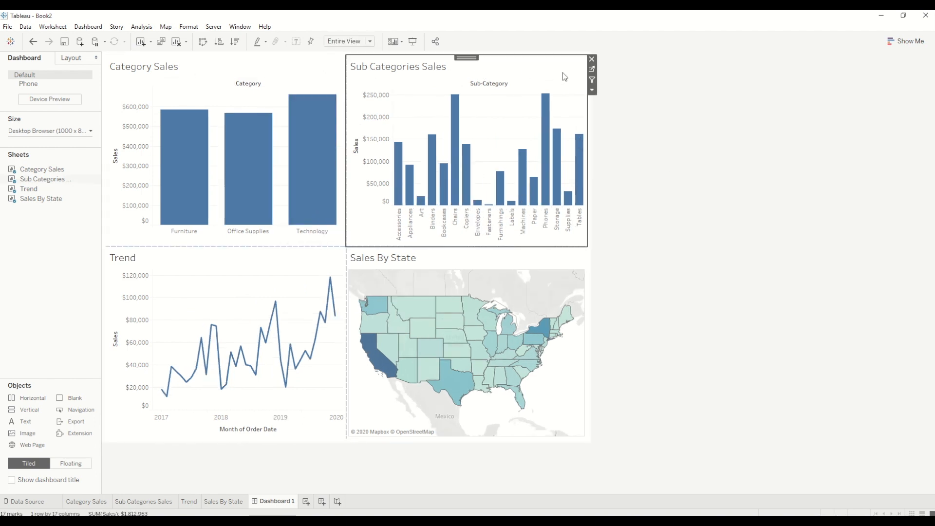
pyautogui.click(592, 91)
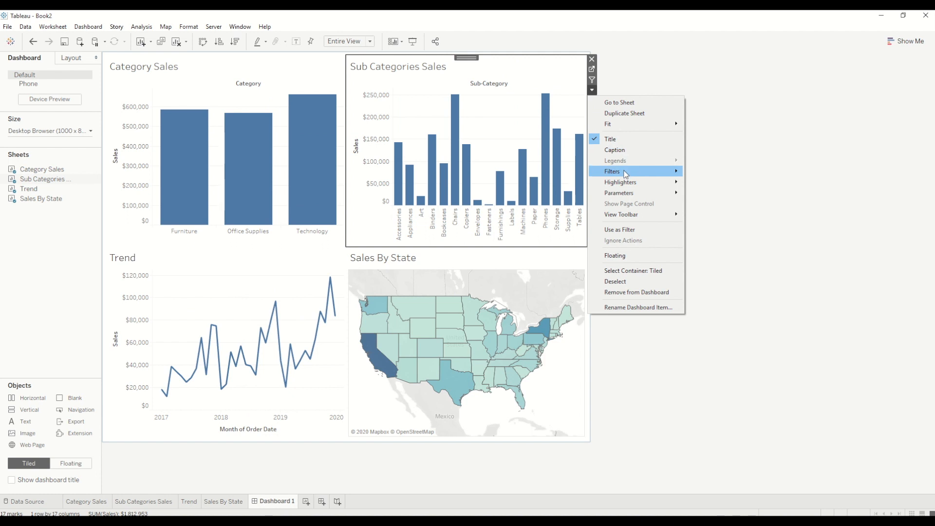
pyautogui.moveTo(638, 172)
pyautogui.click(726, 199)
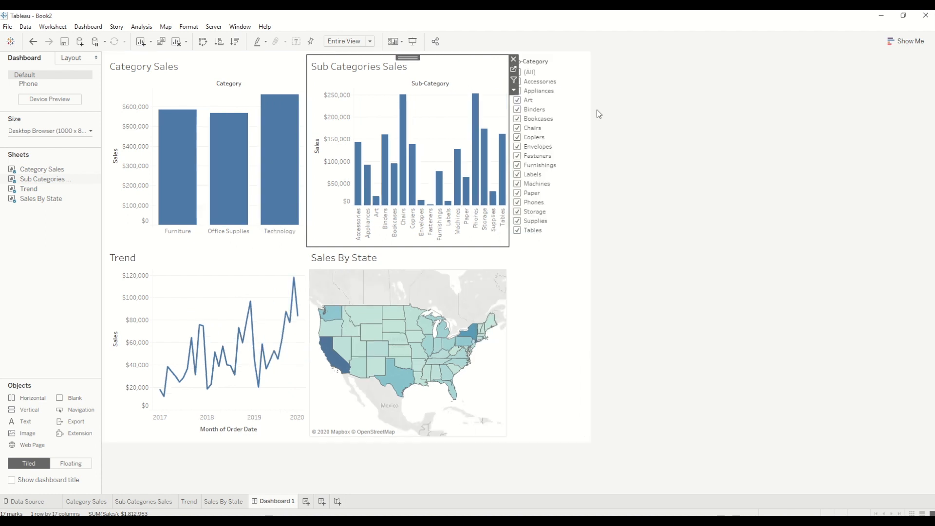
pyautogui.click(515, 91)
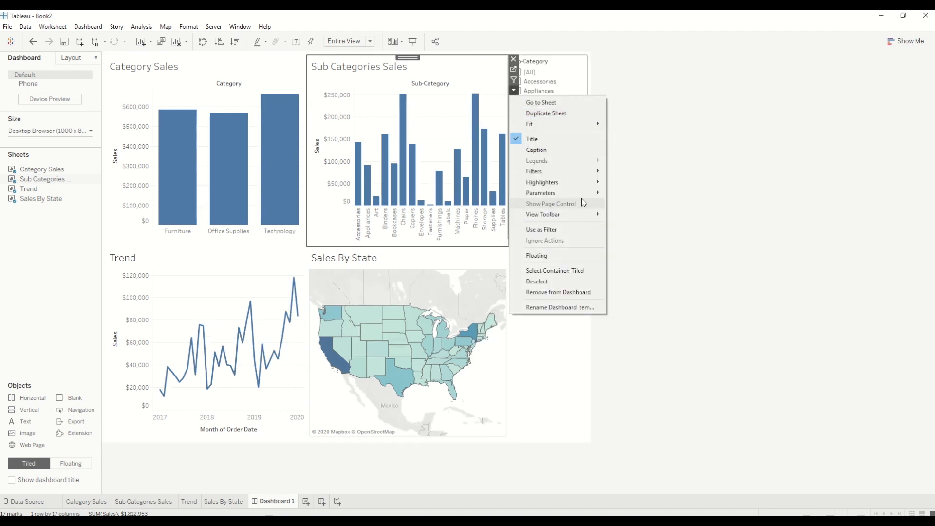
pyautogui.moveTo(586, 177)
pyautogui.click(643, 198)
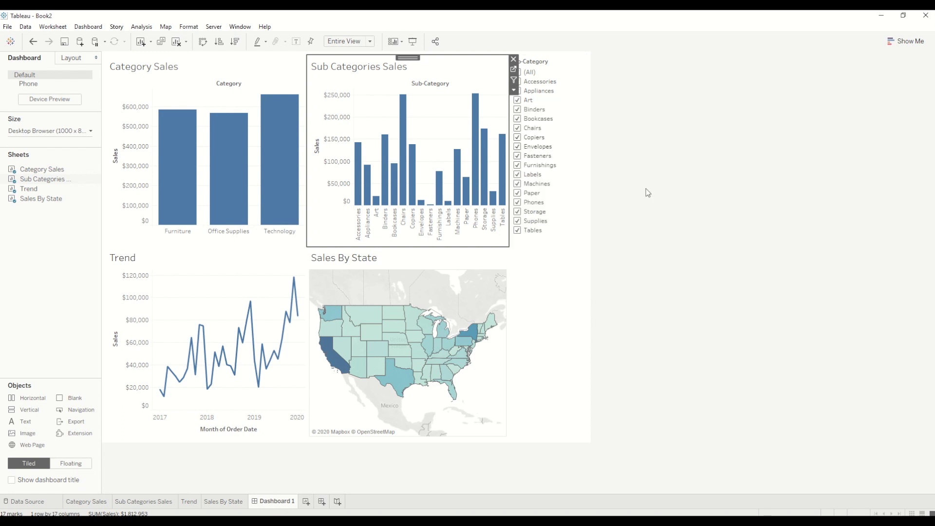
pyautogui.click(671, 219)
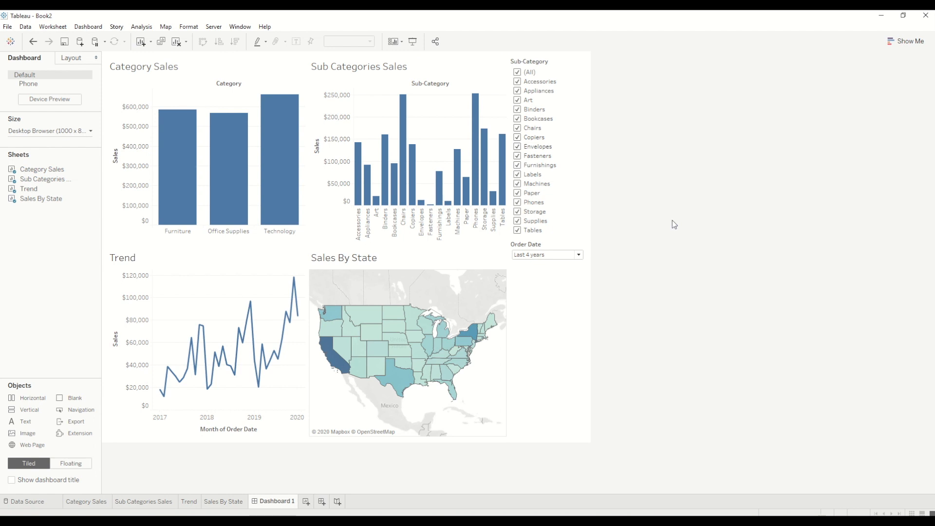
# Start a performance recording for the workbook
pyautogui.click(272, 31)
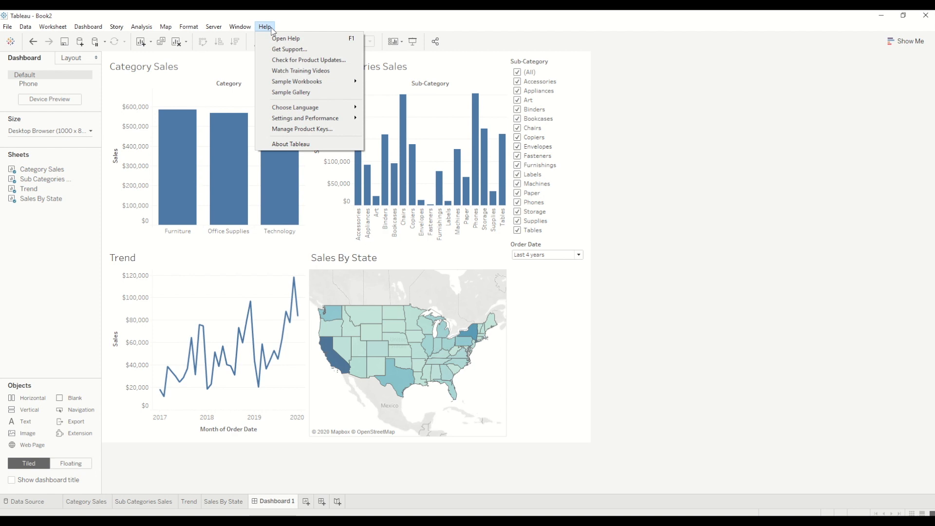
pyautogui.moveTo(328, 119)
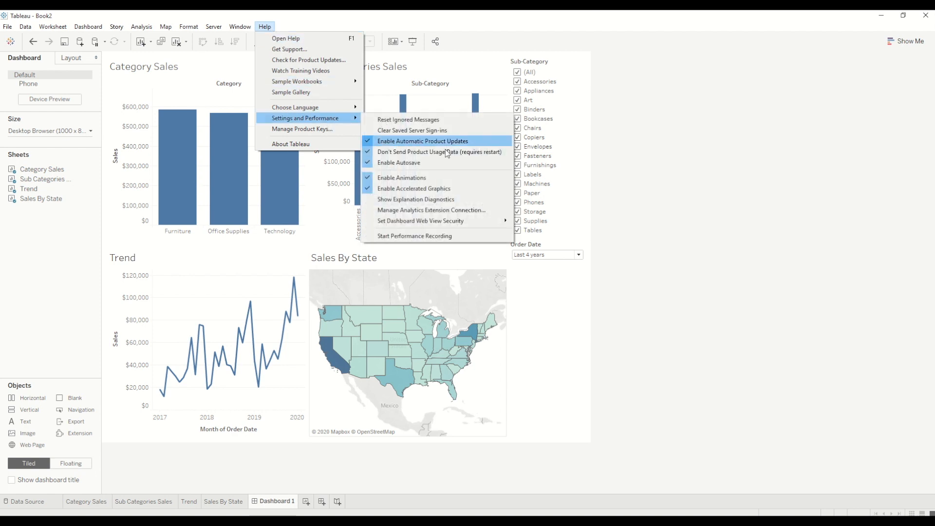
pyautogui.click(443, 237)
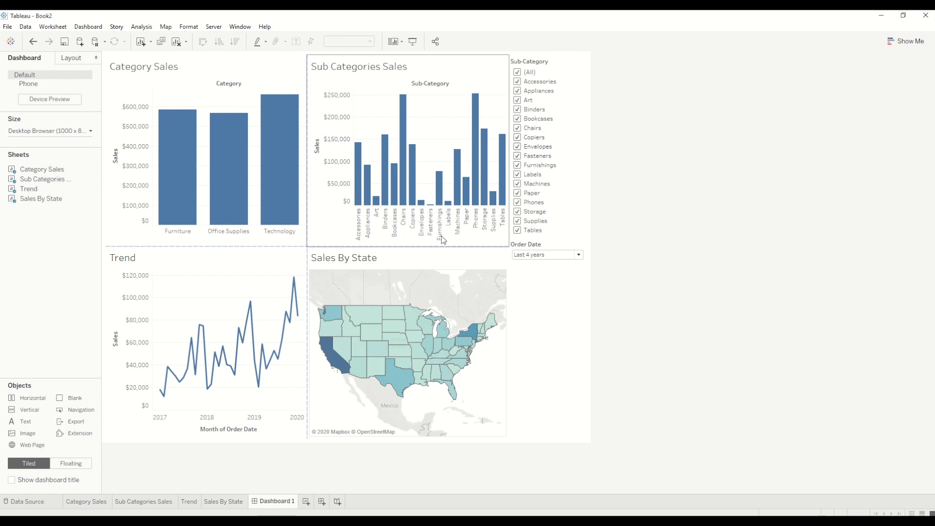
pyautogui.click(711, 182)
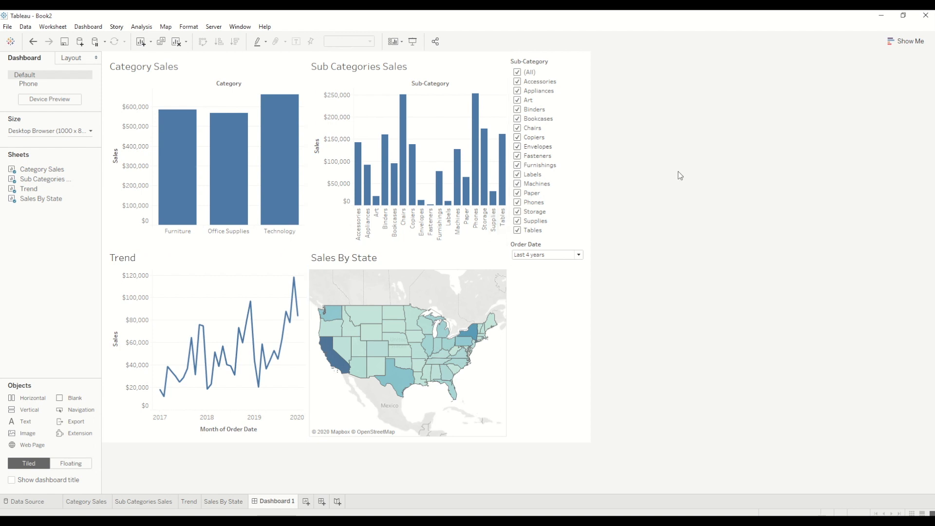
# Limit the Sub-Category filter to Accessories, Appliances, Art, Binders, Bookcases and Chairs
pyautogui.click(517, 73)
pyautogui.click(517, 82)
pyautogui.click(518, 91)
pyautogui.click(517, 100)
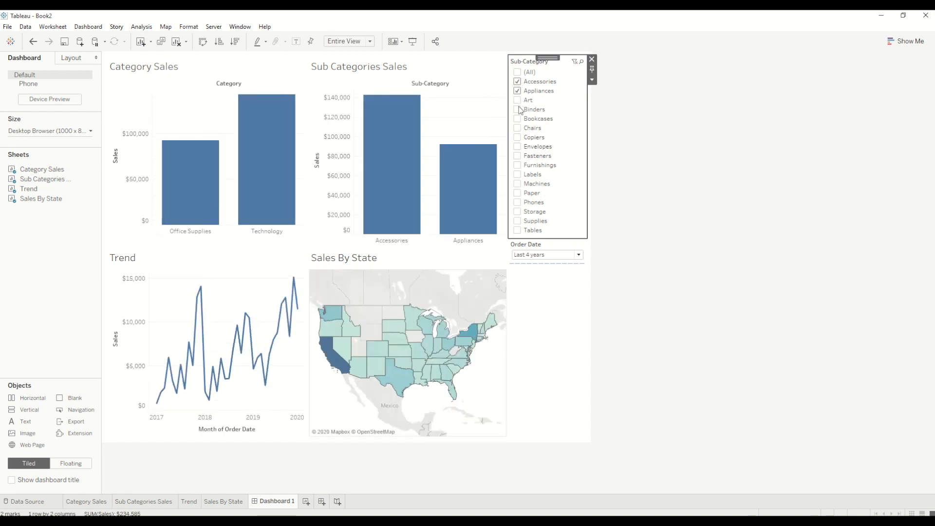
pyautogui.click(518, 110)
pyautogui.click(517, 119)
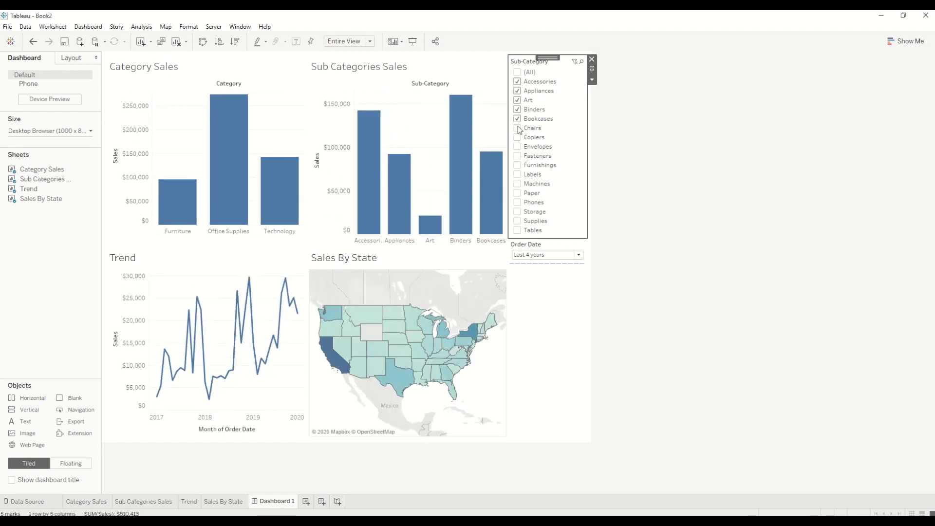
pyautogui.click(518, 128)
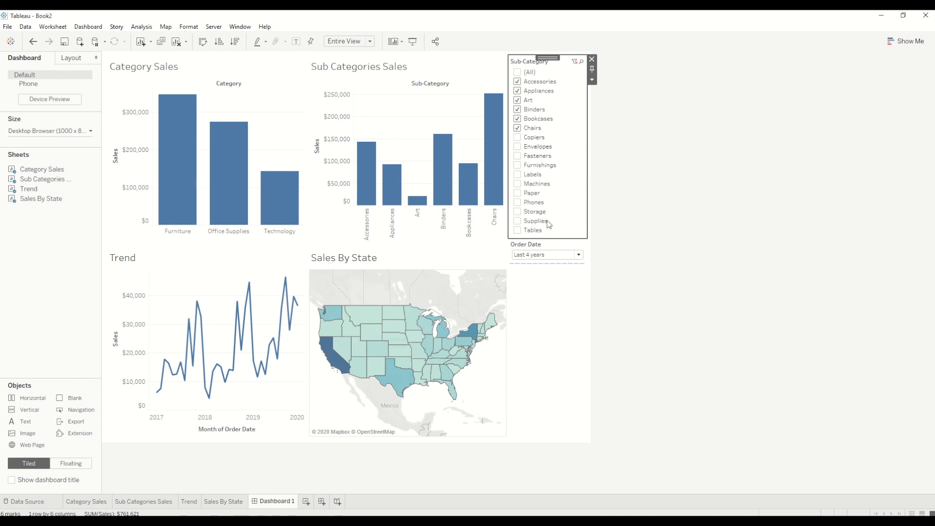
# Set the dashboard's Order Date filter to the last 3 years and add Phones to the Sub-Category selection
pyautogui.click(553, 255)
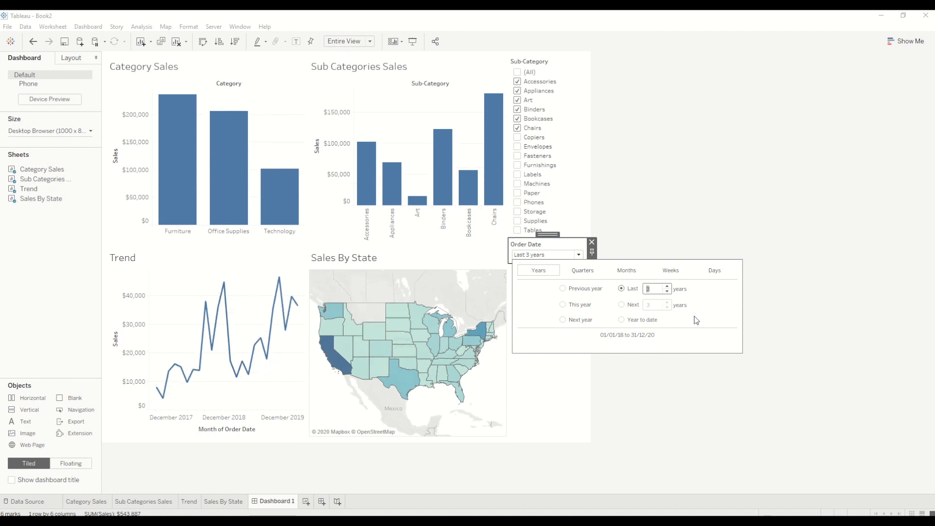
pyautogui.click(699, 187)
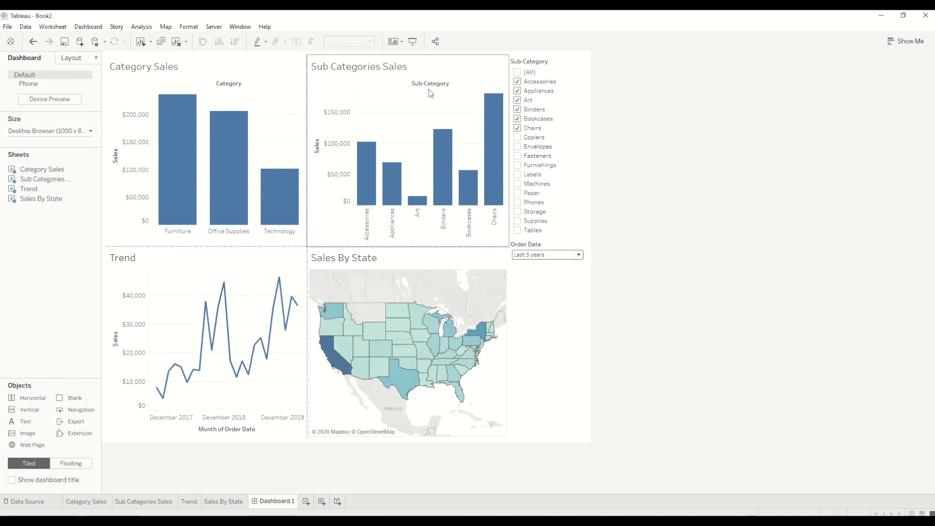
pyautogui.click(524, 183)
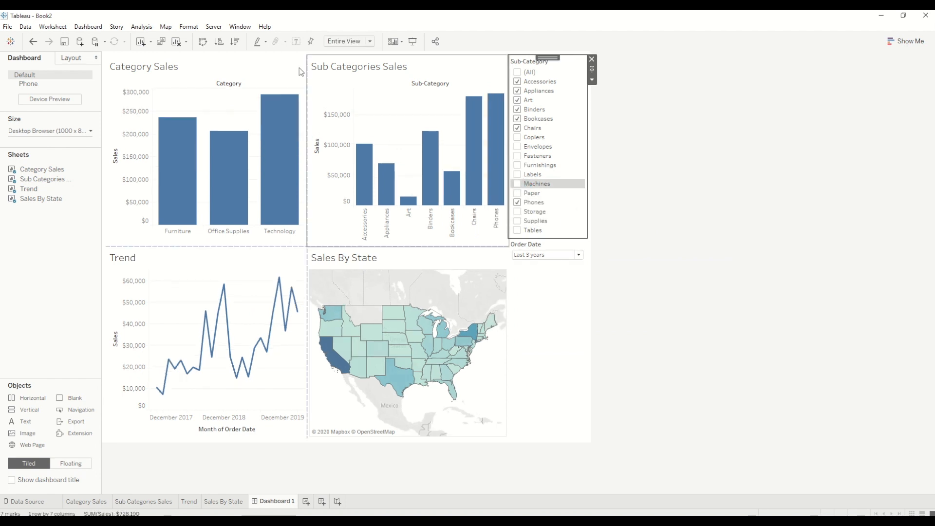
# Stop the performance recording to generate its results workbook
pyautogui.click(263, 30)
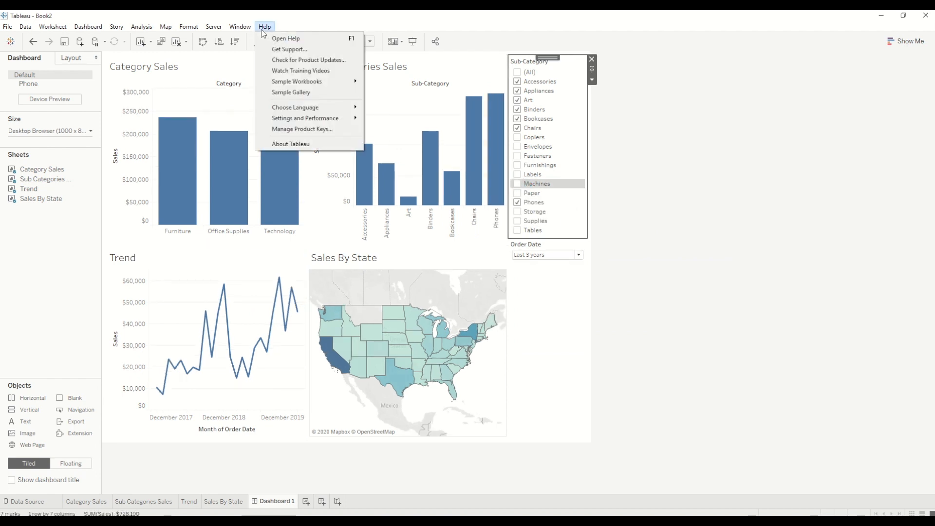
pyautogui.moveTo(322, 120)
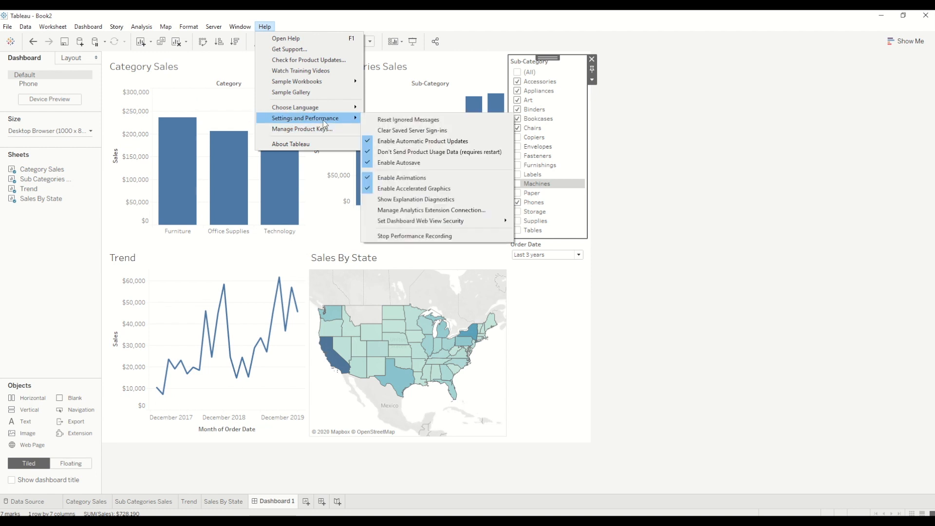
pyautogui.click(416, 236)
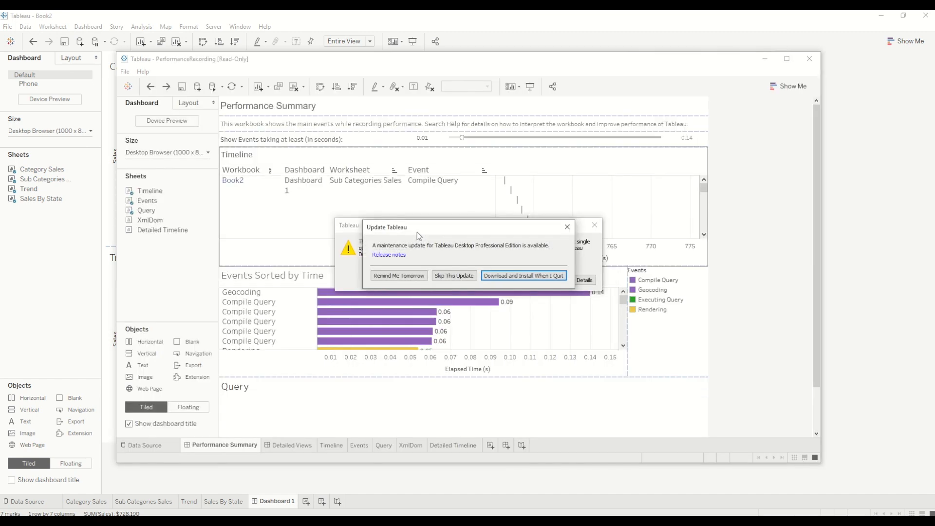
# Dismiss the update and warning dialogs without installing anything, and maximize the PerformanceRecording window
pyautogui.click(567, 227)
pyautogui.click(533, 277)
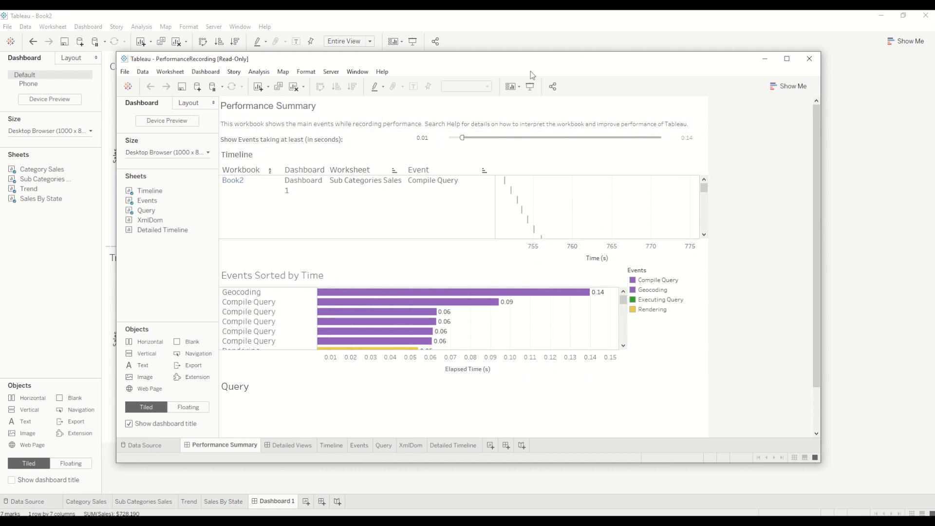
pyautogui.doubleClick(544, 59)
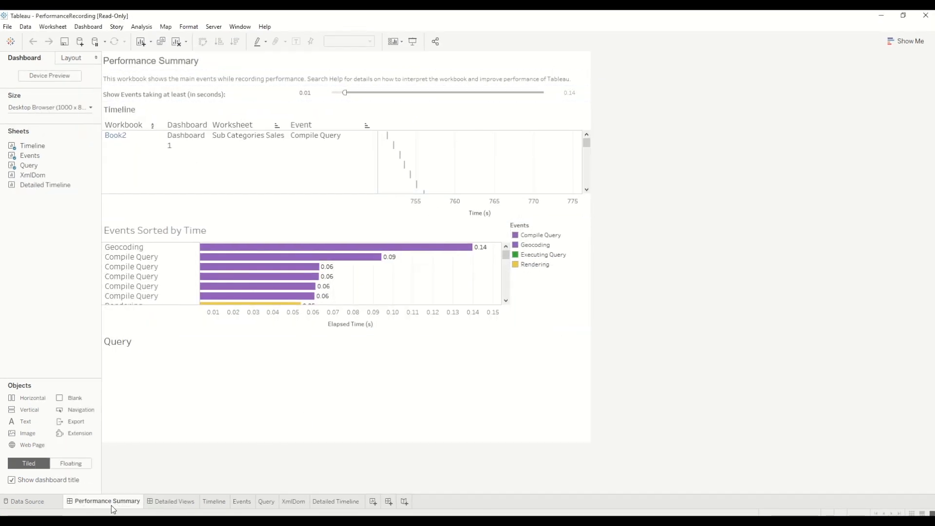
# View the Detailed Views dashboard of the performance recording, and return to Performance Summary
pyautogui.moveTo(168, 506)
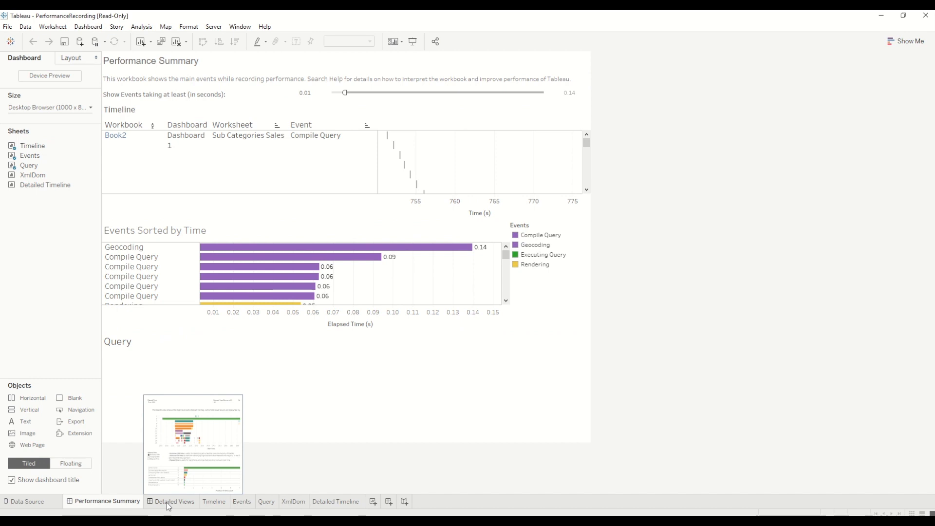
pyautogui.moveTo(96, 507)
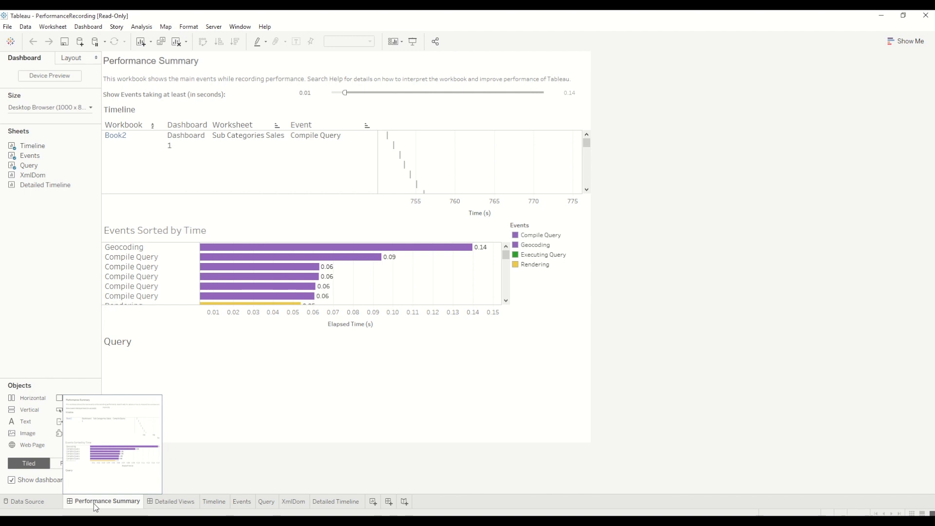
pyautogui.click(160, 502)
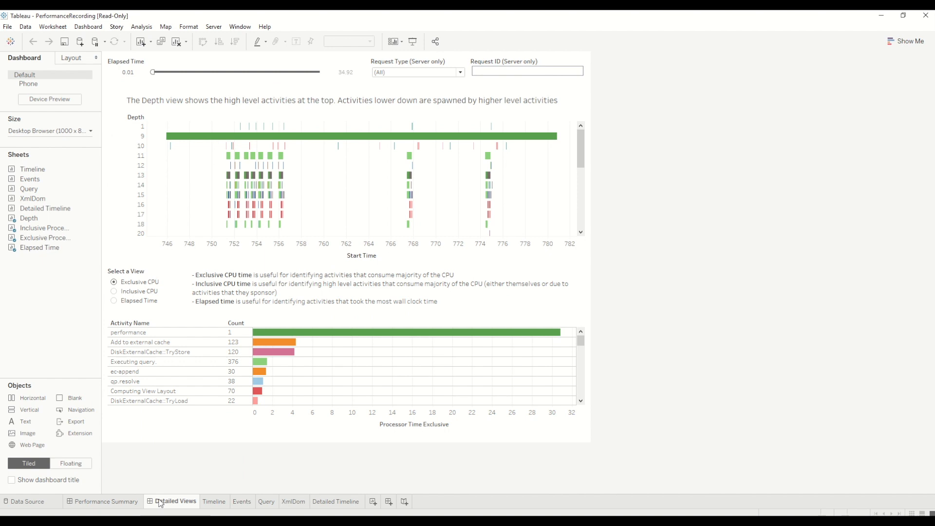
pyautogui.click(123, 504)
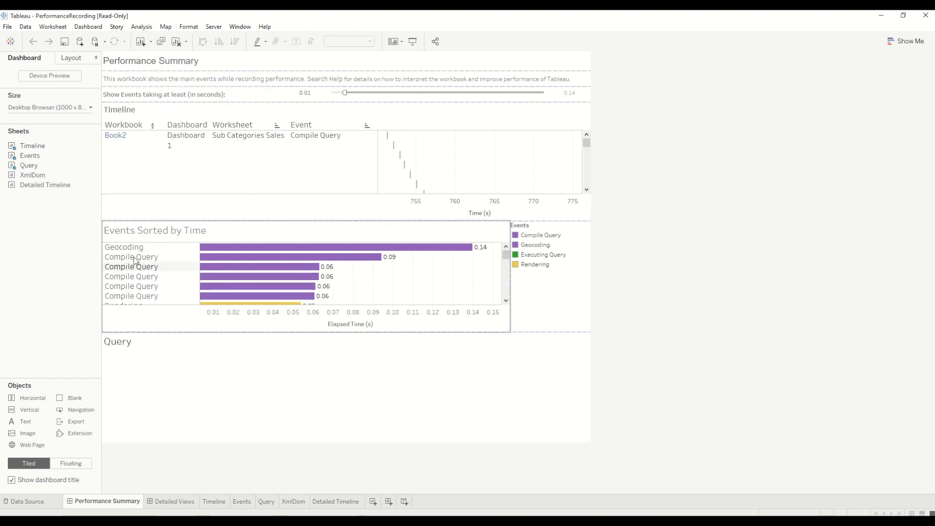
# Examine the Timeline's events by workbook, dashboard and worksheet down to the Rendering rows, and the longest events in Events Sorted by Time
pyautogui.moveTo(292, 250)
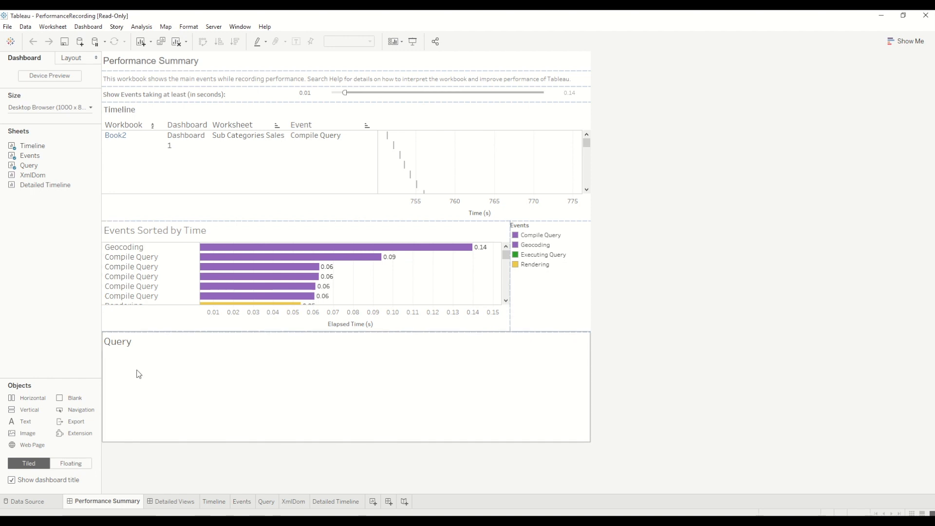
pyautogui.click(141, 127)
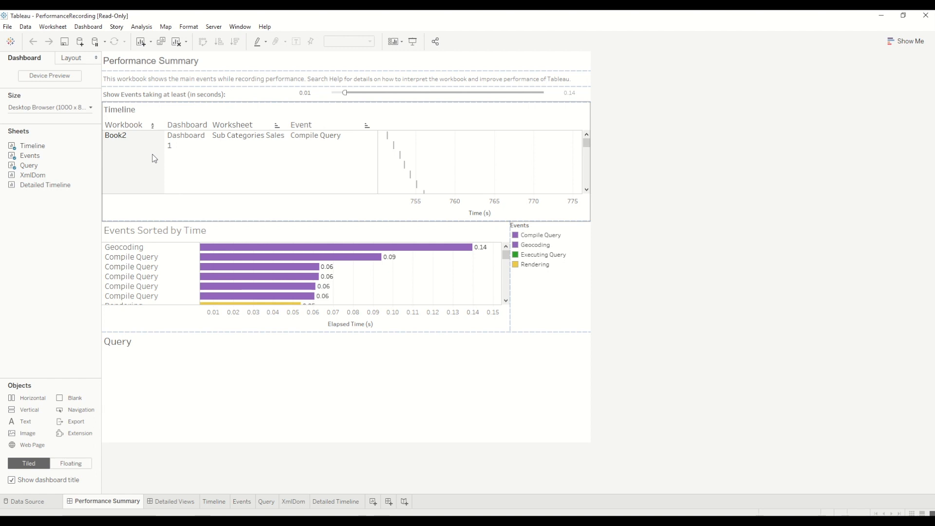
pyautogui.click(342, 134)
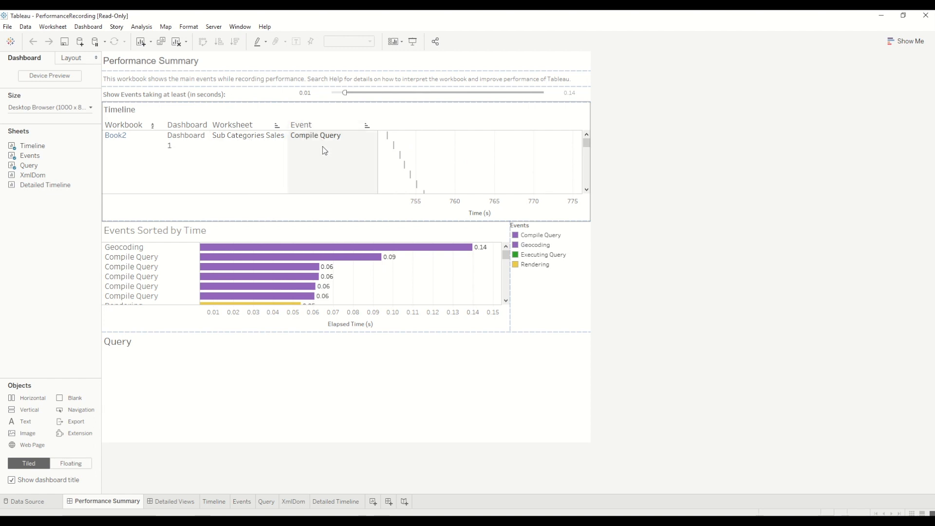
pyautogui.click(587, 189)
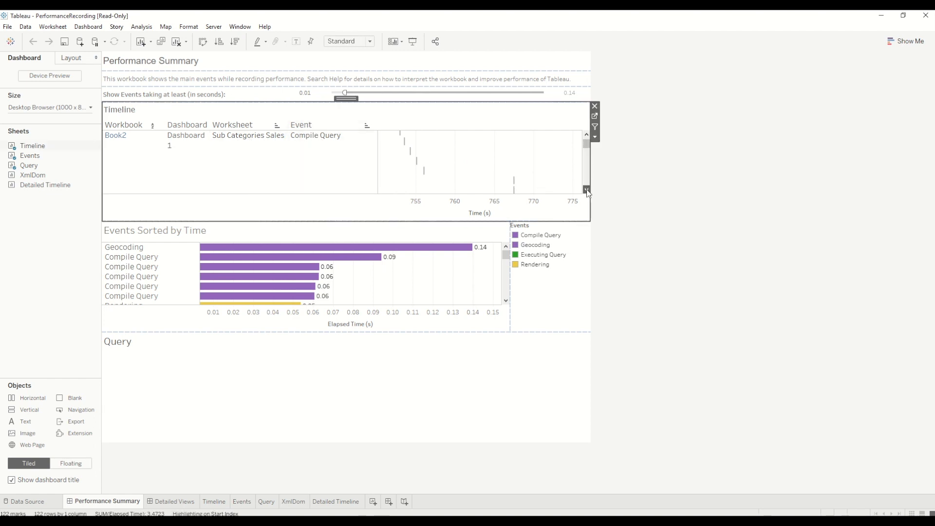
pyautogui.click(586, 189)
pyautogui.click(587, 189)
pyautogui.click(587, 190)
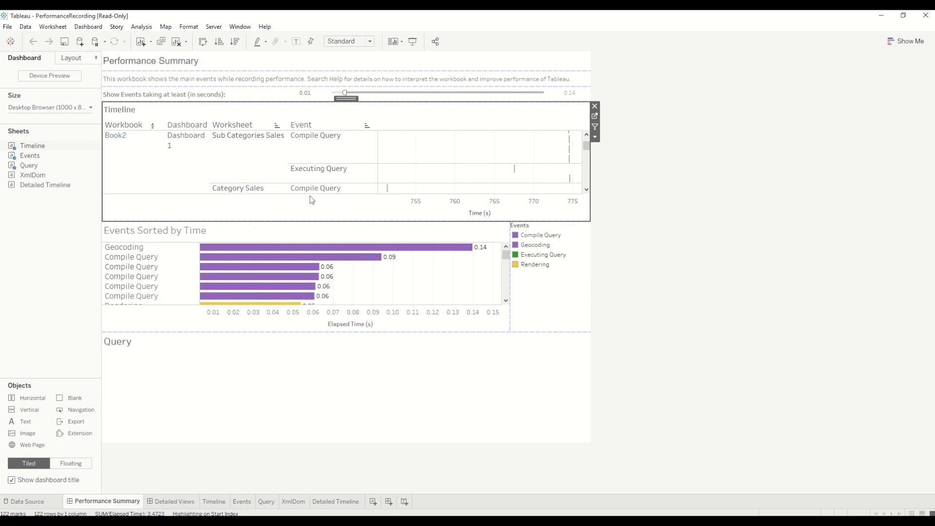
pyautogui.click(587, 190)
pyautogui.click(587, 190)
pyautogui.click(587, 190)
pyautogui.click(587, 190)
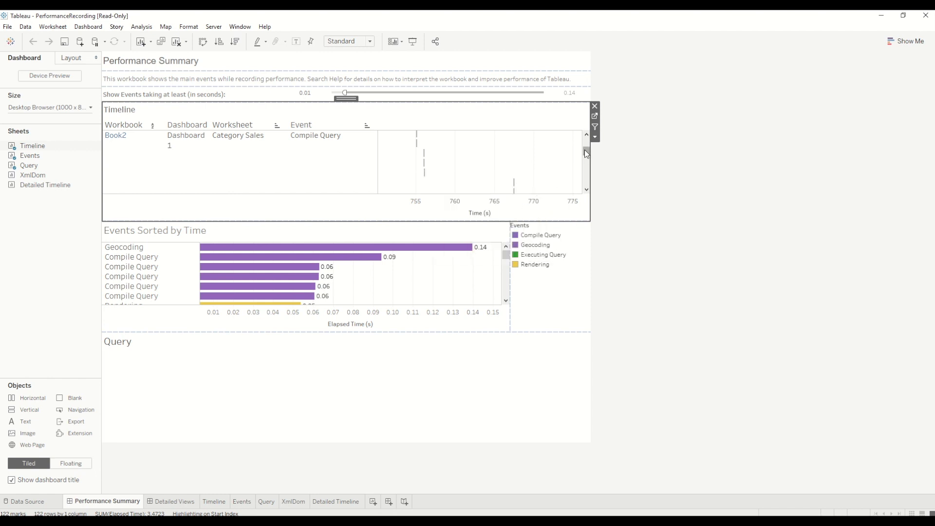
pyautogui.moveTo(586, 153); pyautogui.dragTo(586, 189)
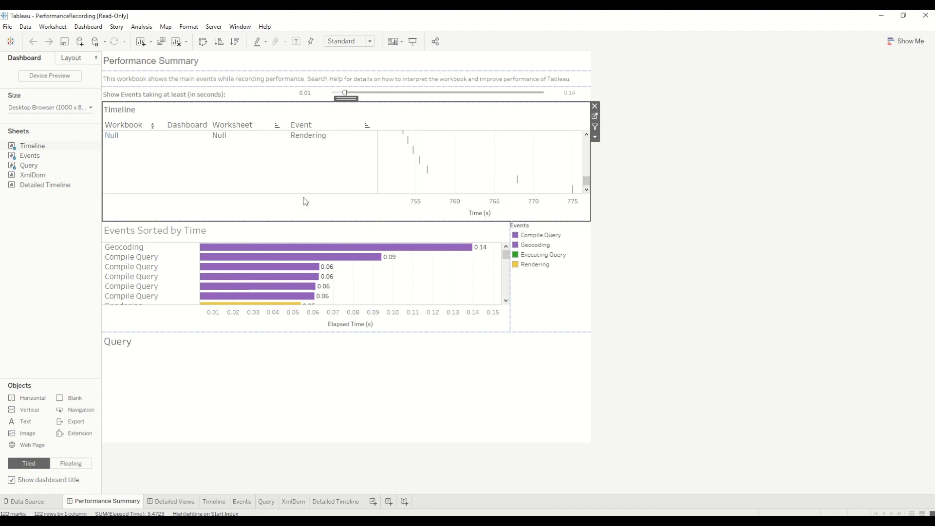
pyautogui.moveTo(253, 248)
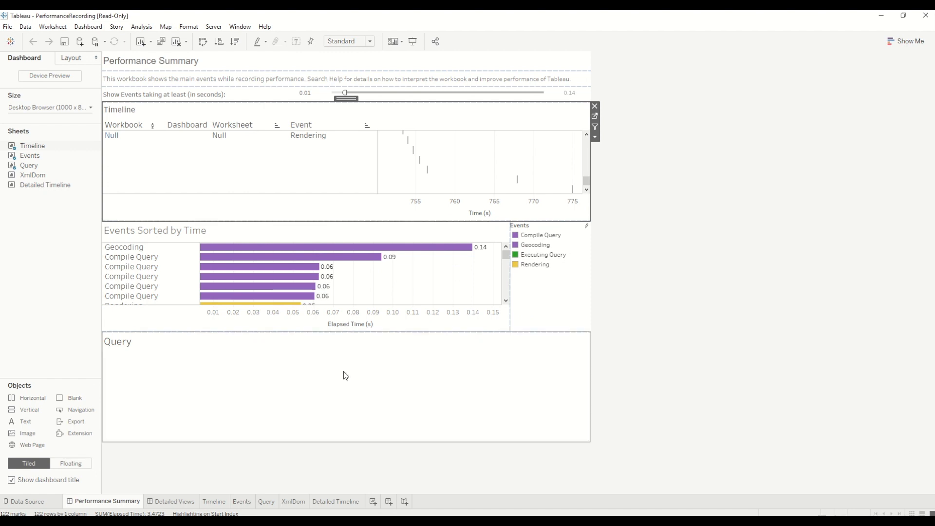
# Select the Executing Query bar for the Trend worksheet in Events Sorted by Time and read its SQL in the Query pane
pyautogui.click(544, 259)
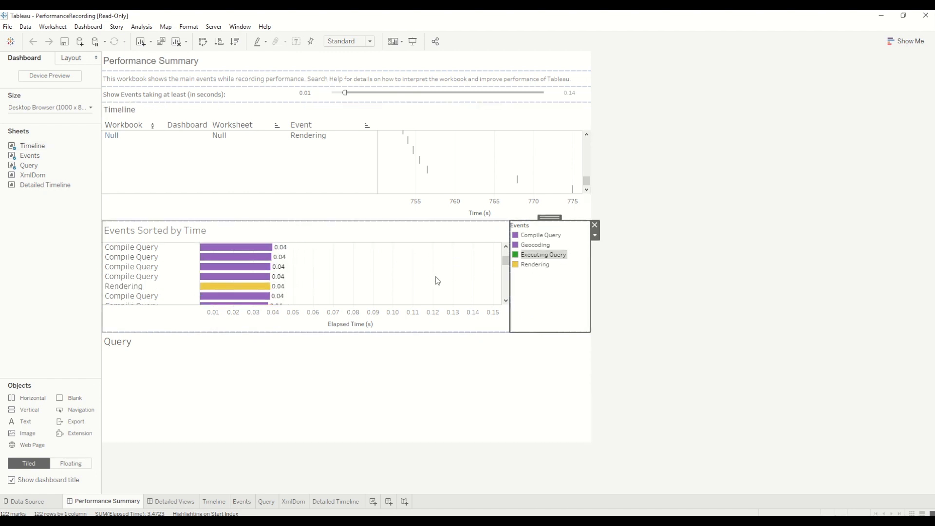
pyautogui.moveTo(259, 300)
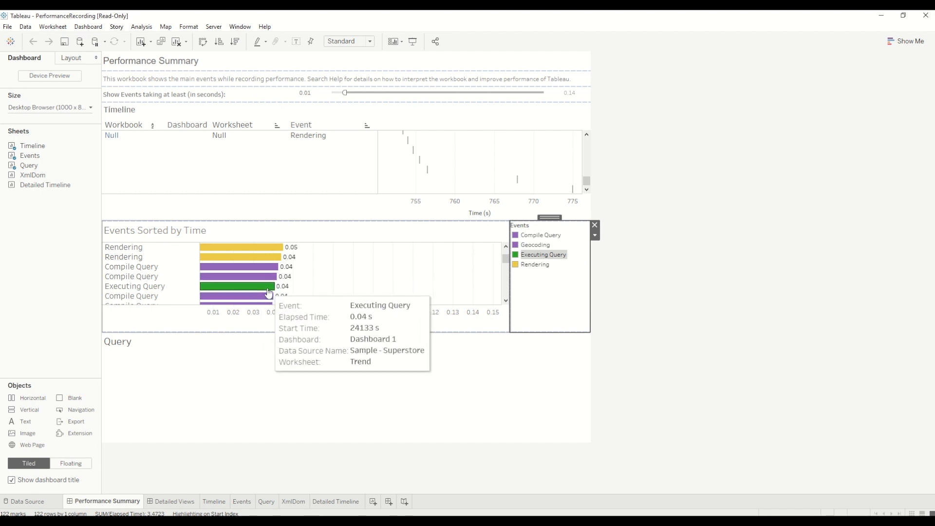
pyautogui.click(268, 288)
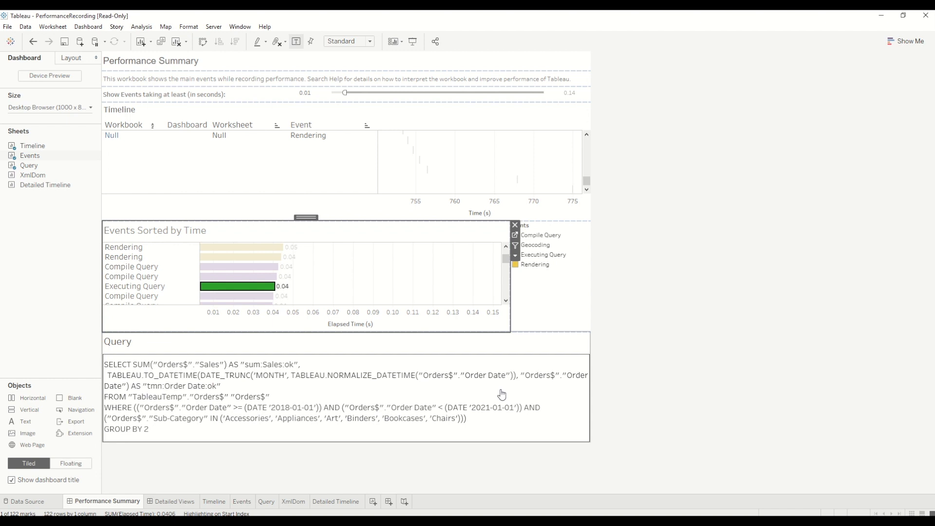
pyautogui.moveTo(286, 292)
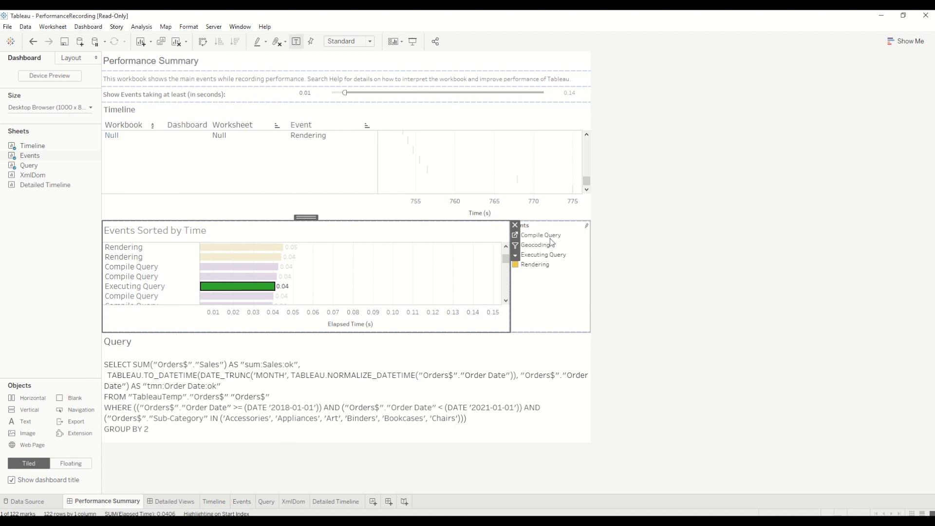
pyautogui.click(549, 305)
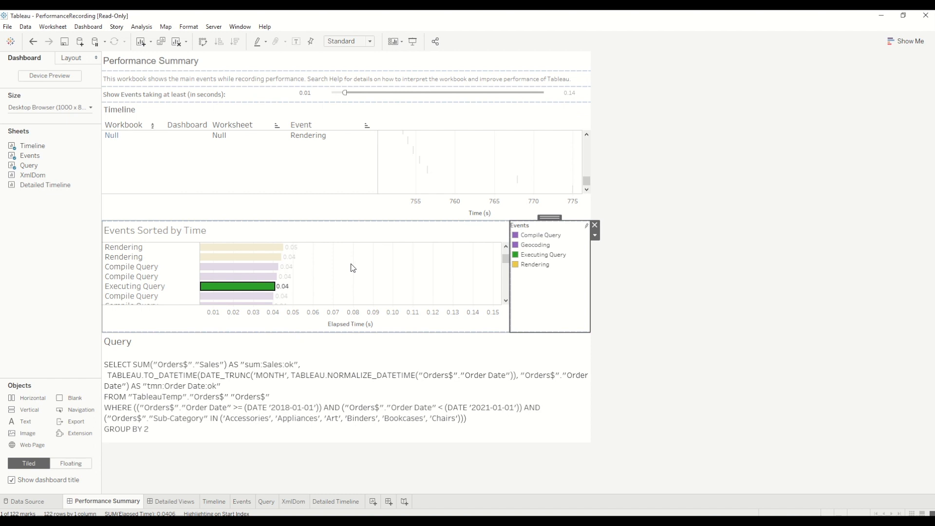
# Examine the longest events in Events Sorted by Time, picking Compile Query, Executing Query and Geocoding in the Events legend
pyautogui.scroll(3, 394, 287)
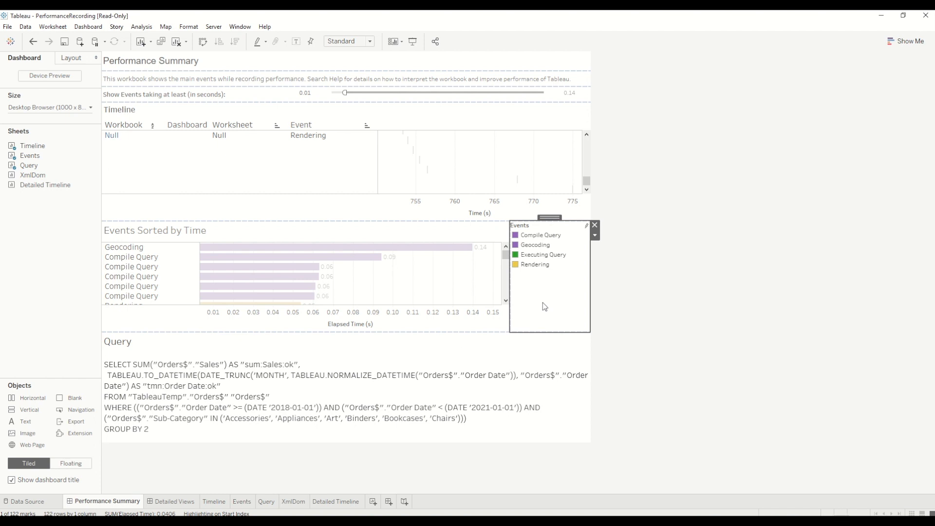
pyautogui.moveTo(241, 253)
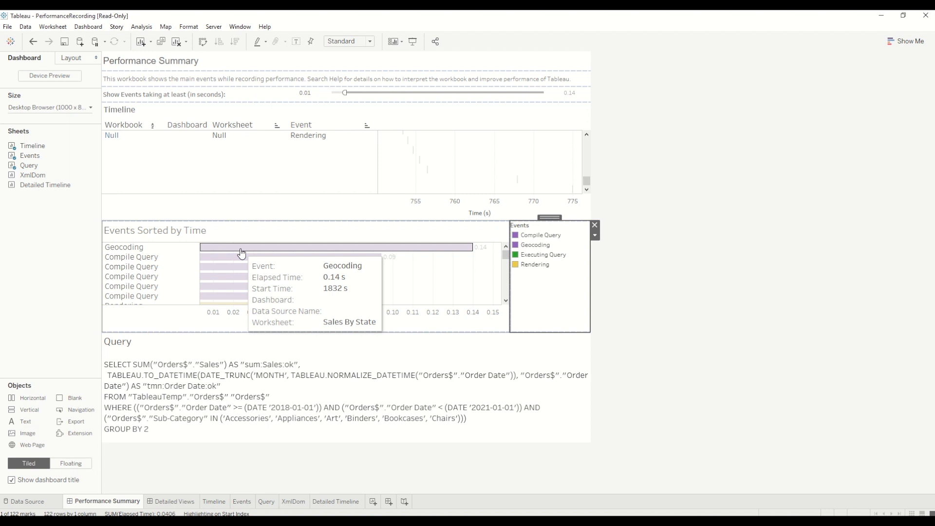
pyautogui.click(555, 235)
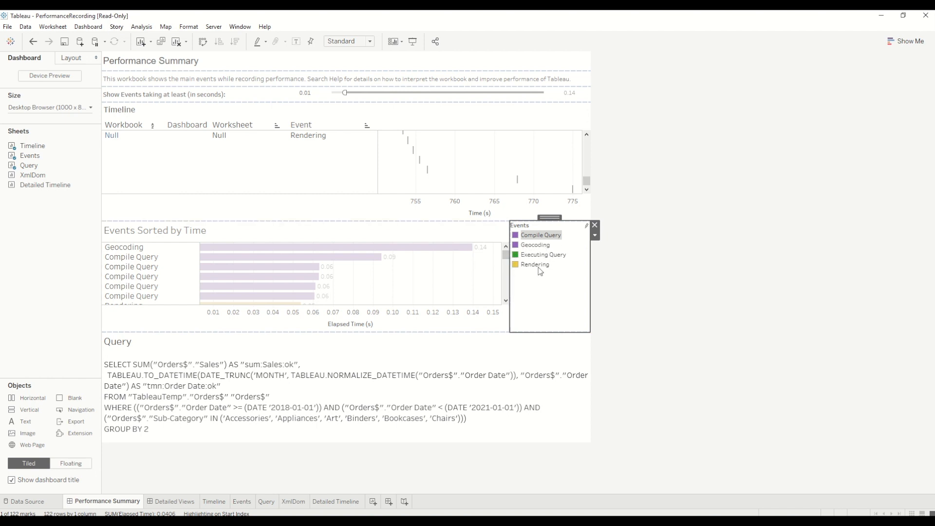
pyautogui.moveTo(441, 247)
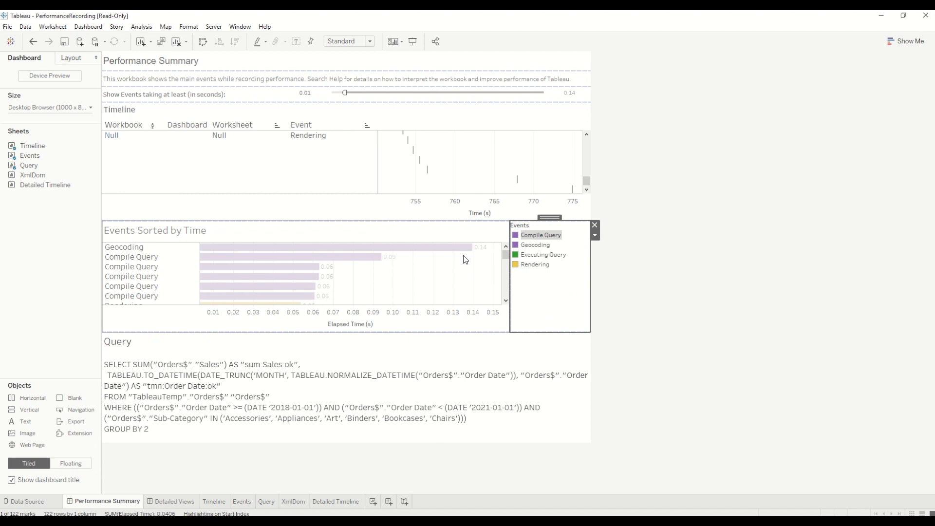
pyautogui.click(529, 258)
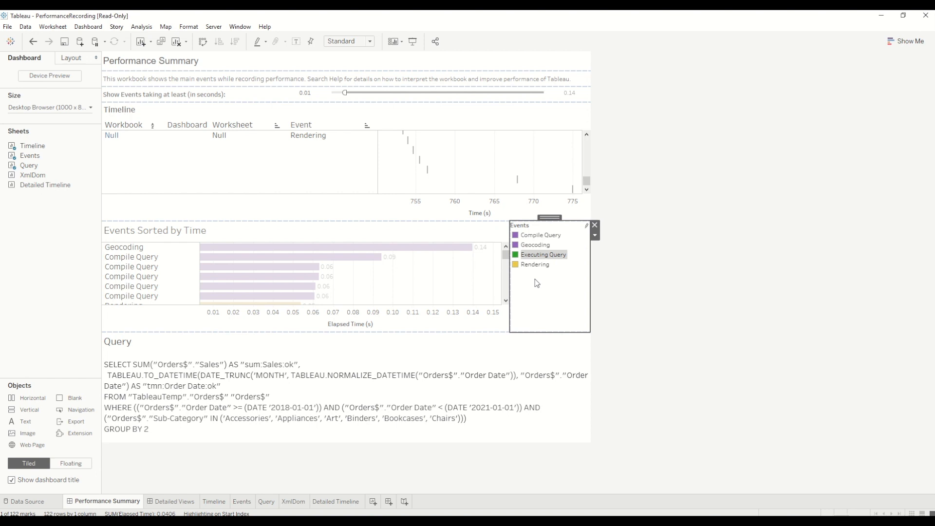
pyautogui.click(542, 246)
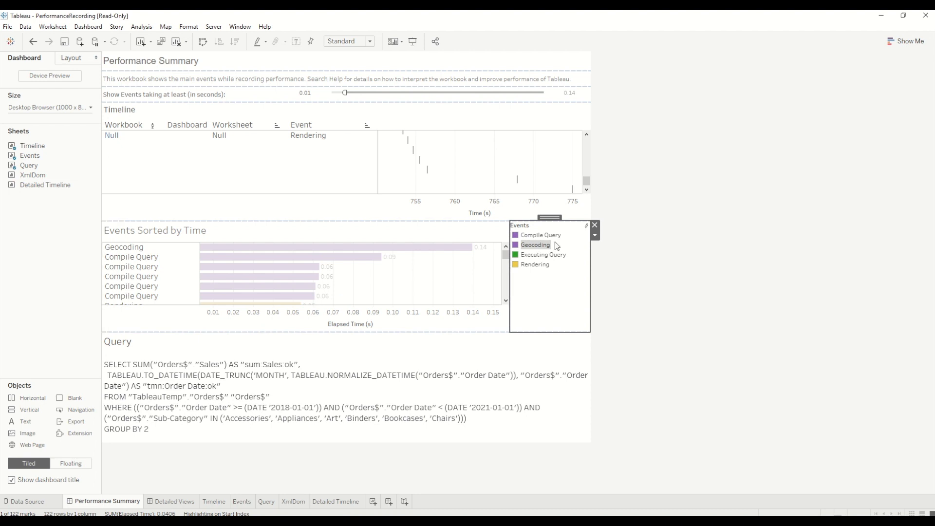
pyautogui.moveTo(351, 264)
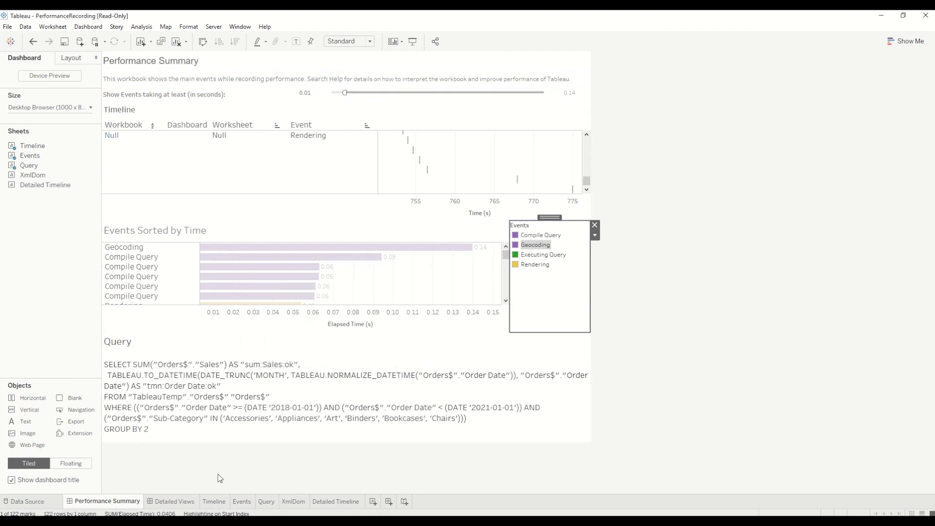
# View the Timeline and Events worksheets, inspect individual event bars' details, and return to Performance Summary
pyautogui.click(222, 502)
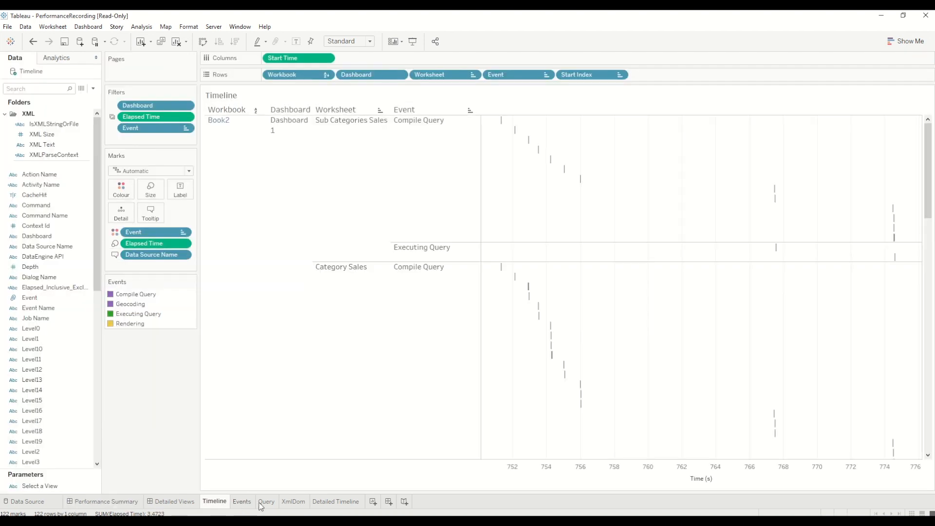
pyautogui.click(243, 502)
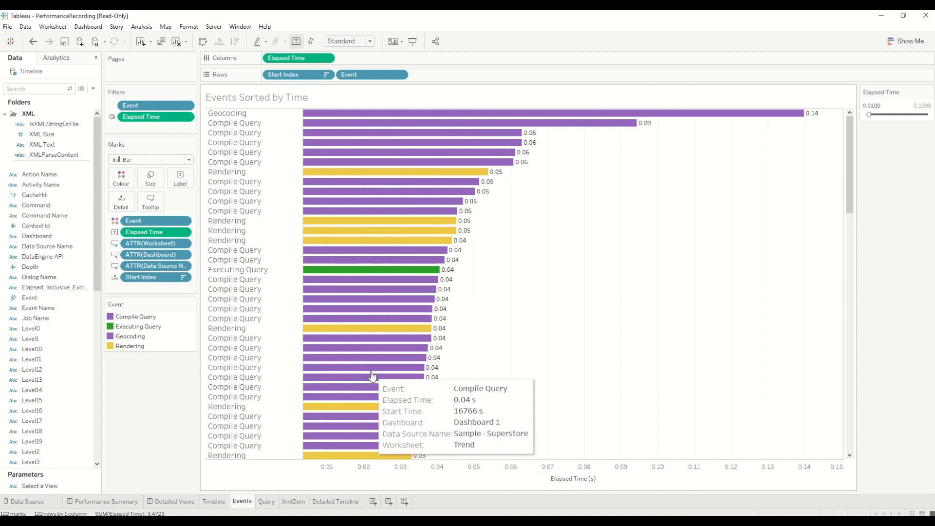
pyautogui.moveTo(470, 199)
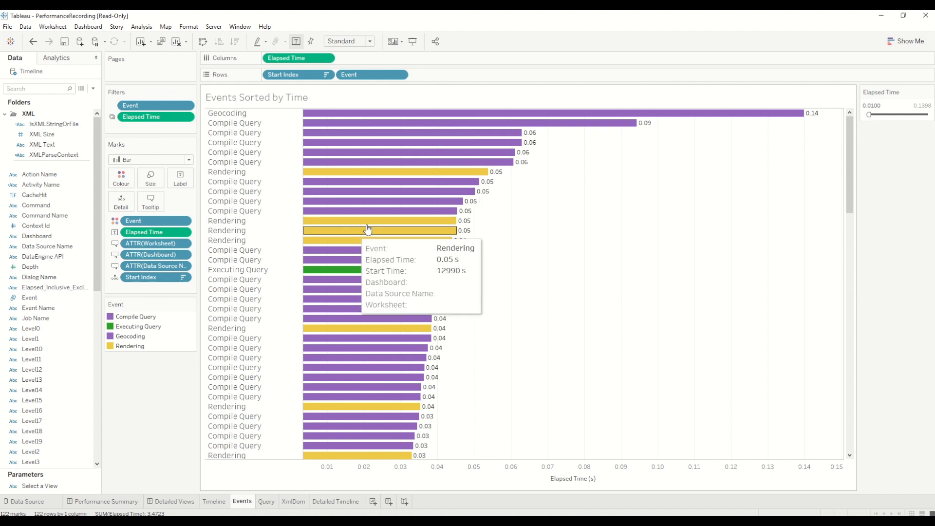
pyautogui.moveTo(403, 247)
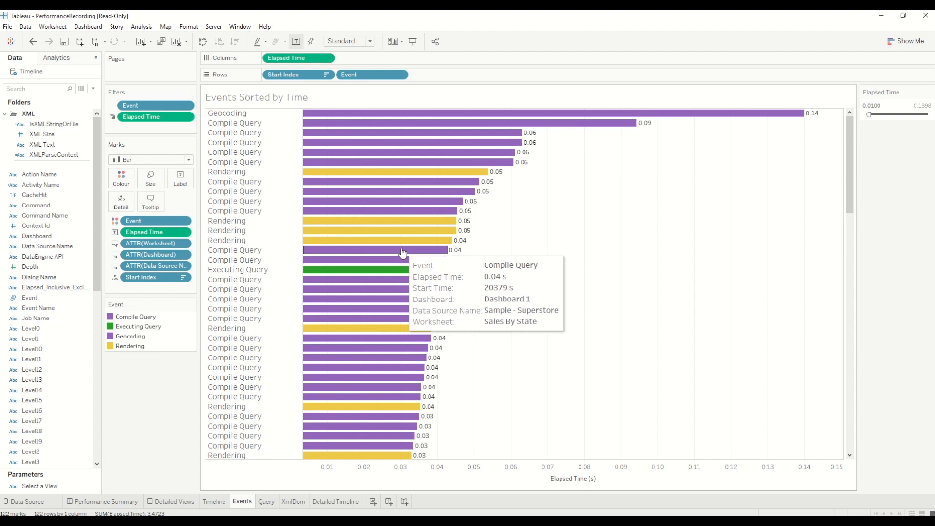
pyautogui.click(103, 502)
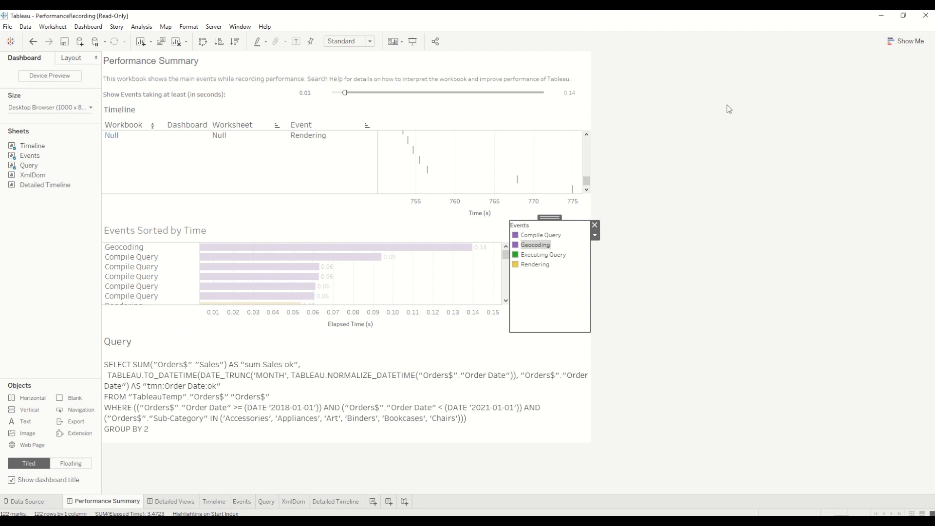
# Back in Book2, select all Sub-Category values and remove the Sub-Category and Order Date filter controls from the dashboard
pyautogui.click(882, 17)
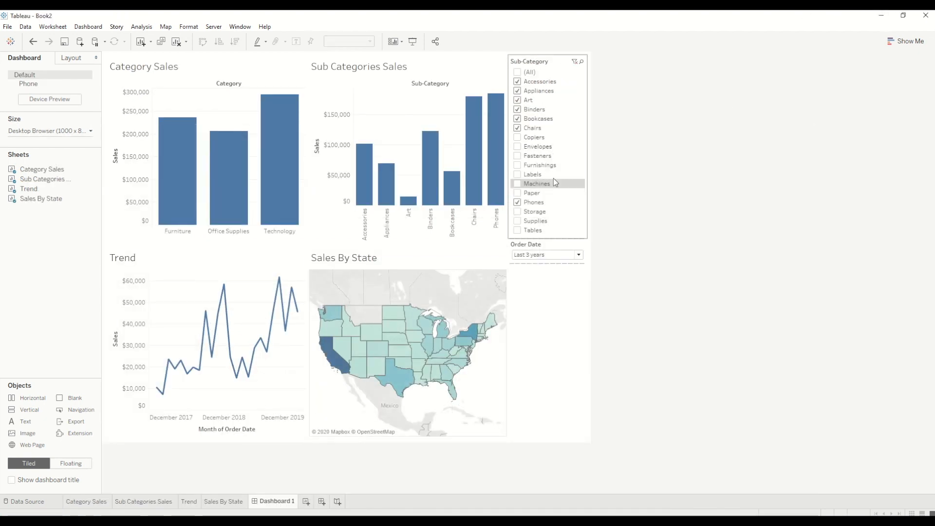
pyautogui.click(518, 73)
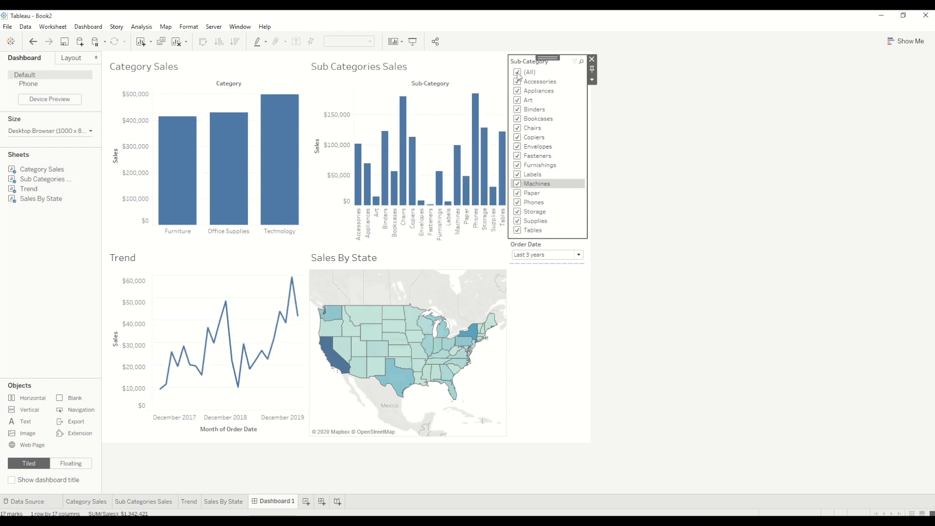
pyautogui.click(593, 59)
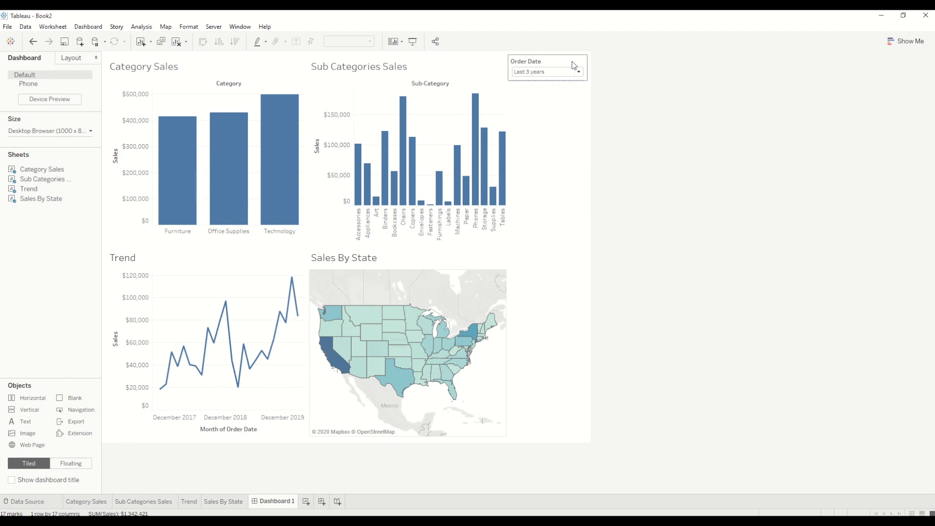
pyautogui.click(568, 61)
pyautogui.click(593, 59)
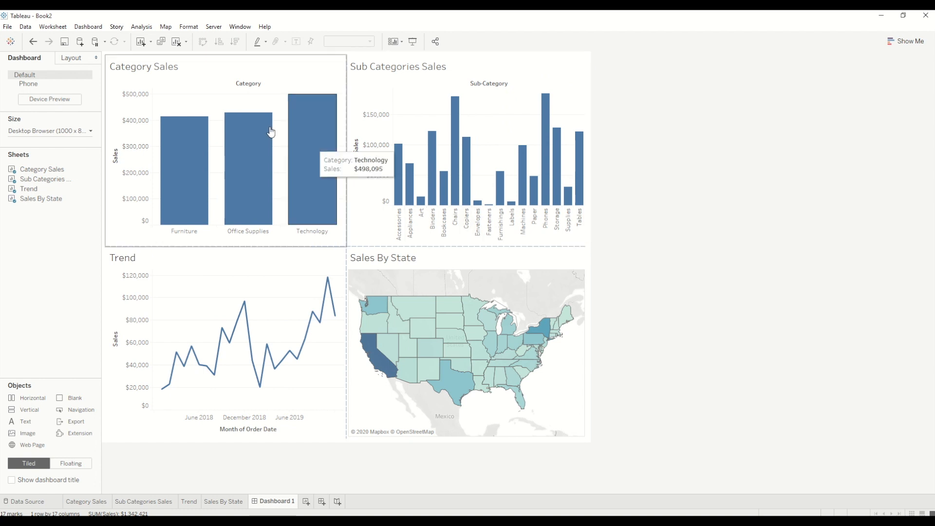
# Add a dashboard filter action named Action Filter, excluding Trend from its source sheets
pyautogui.click(84, 28)
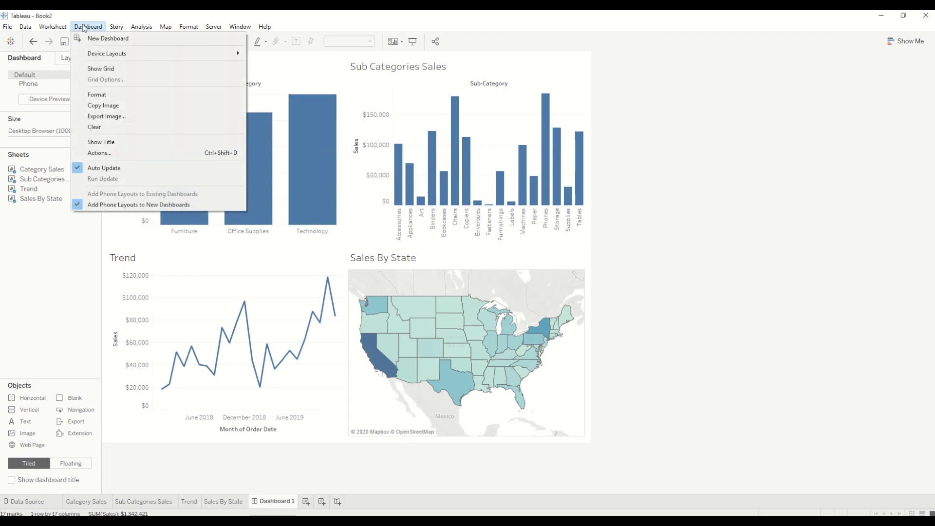
pyautogui.click(105, 152)
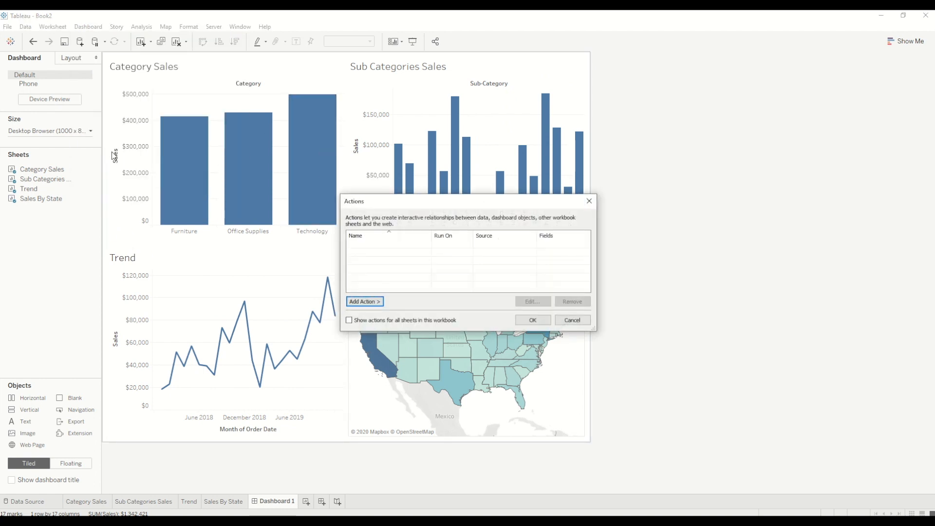
pyautogui.click(378, 302)
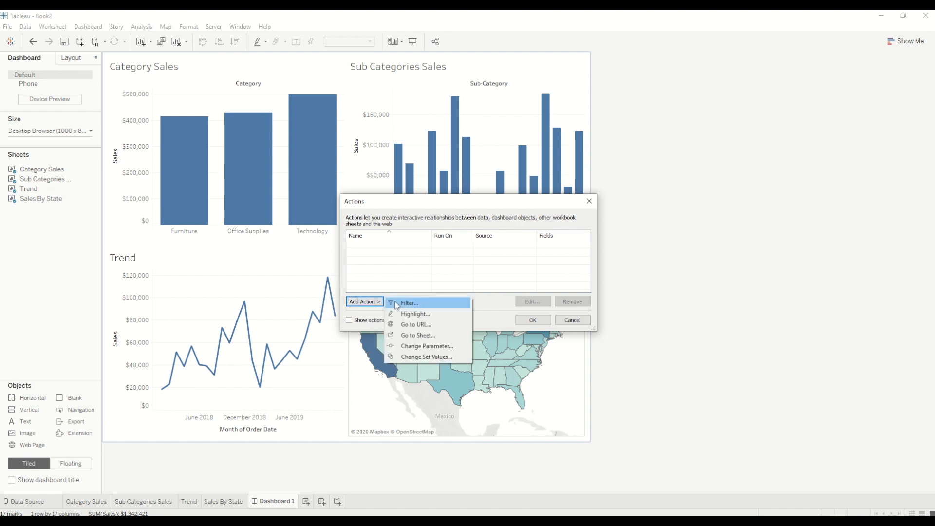
pyautogui.click(397, 303)
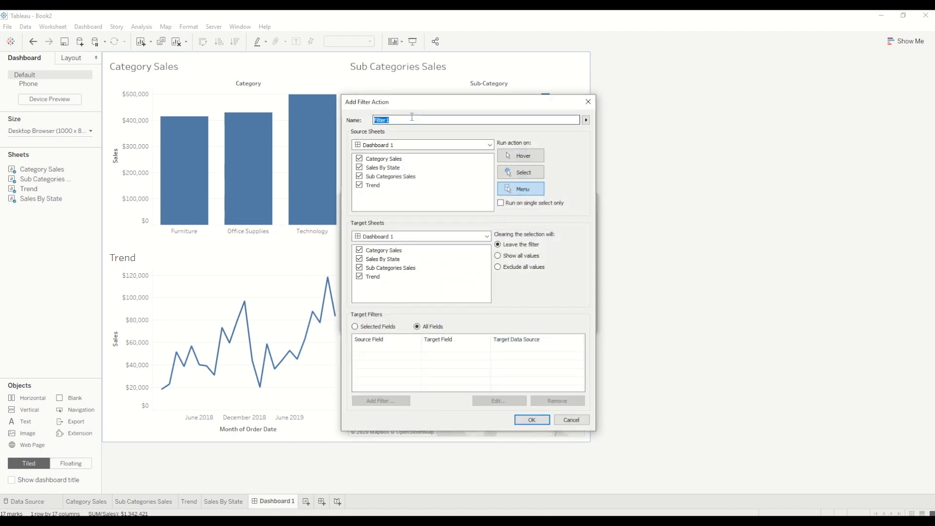
pyautogui.write('Action Filter')
pyautogui.click(359, 185)
pyautogui.moveTo(437, 111); pyautogui.dragTo(705, 78)
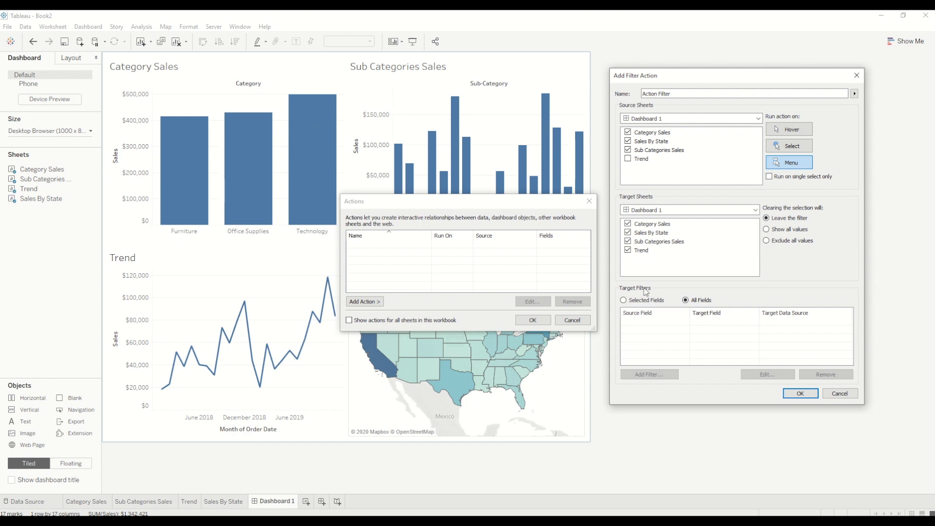
# Set the filter action to run on Select and show all values when the selection is cleared, and accept it
pyautogui.click(792, 147)
pyautogui.click(768, 229)
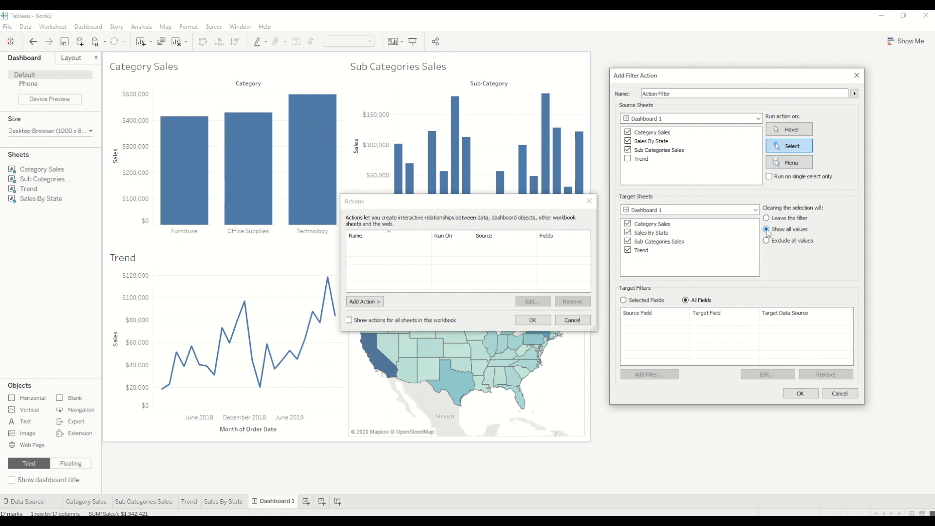
pyautogui.click(800, 393)
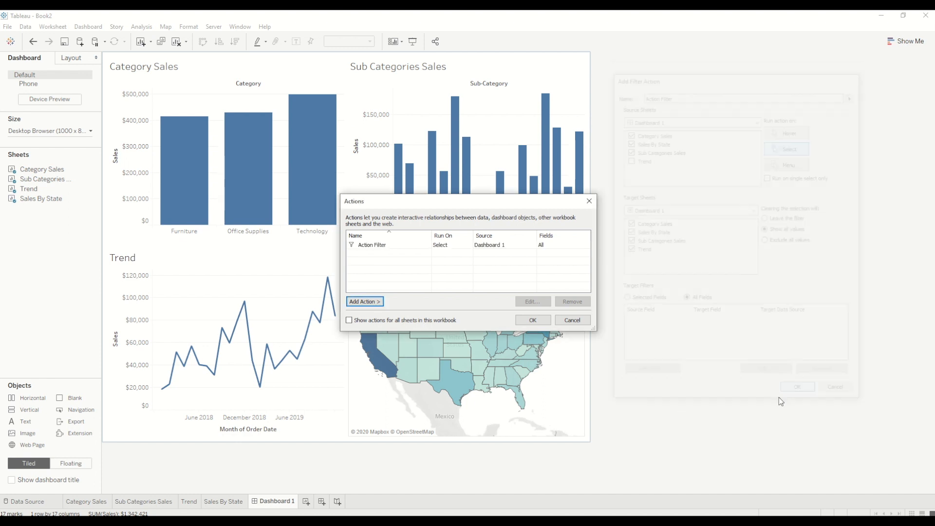
pyautogui.click(532, 320)
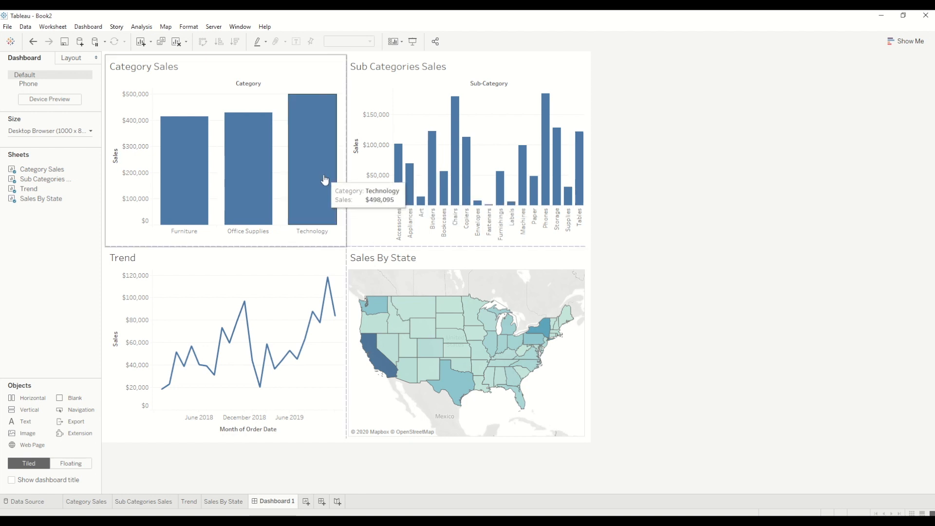
# Test the filter action with the Art, Binders and Copiers bars in Sub Categories Sales, and clear the selection
pyautogui.click(421, 201)
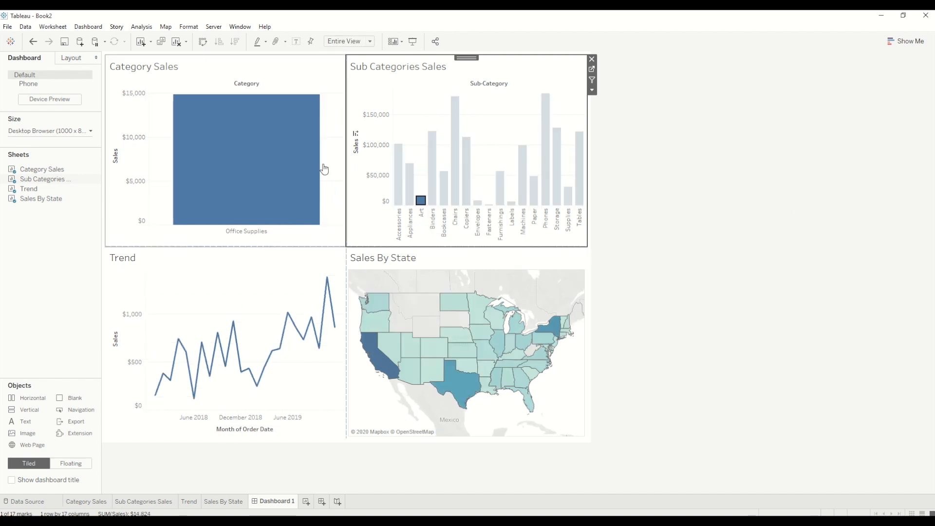
pyautogui.moveTo(420, 202)
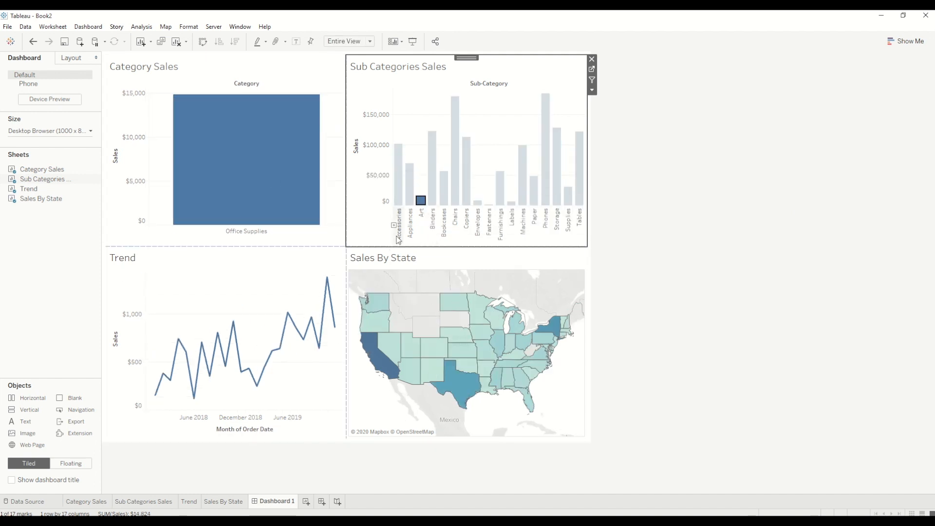
pyautogui.click(435, 198)
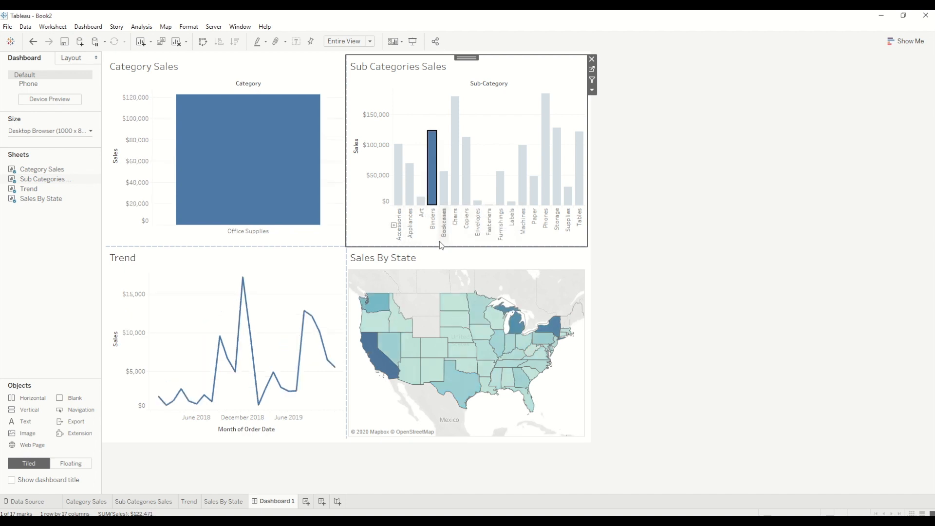
pyautogui.click(465, 190)
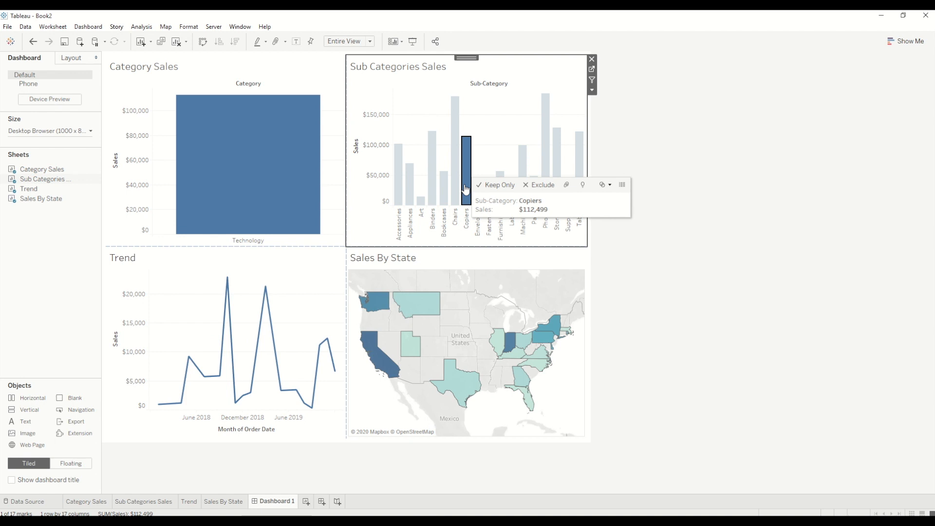
pyautogui.click(466, 189)
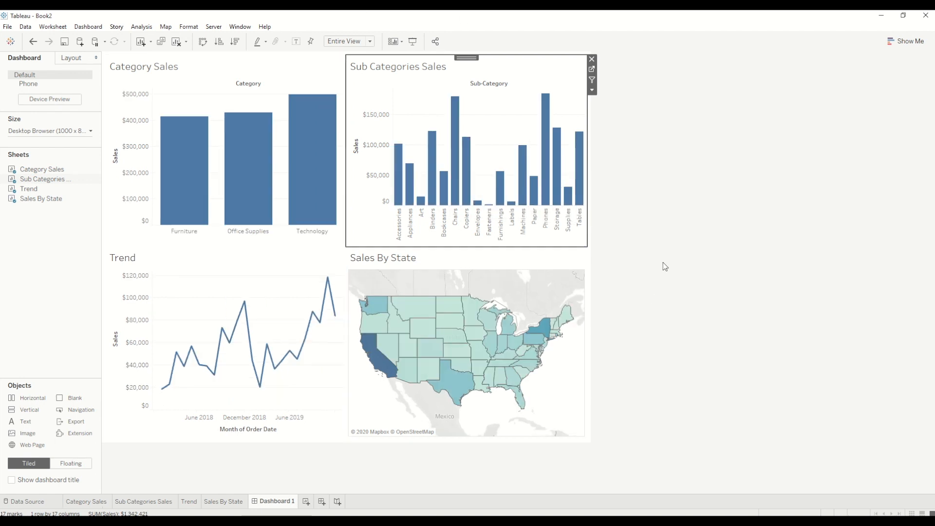
pyautogui.click(659, 231)
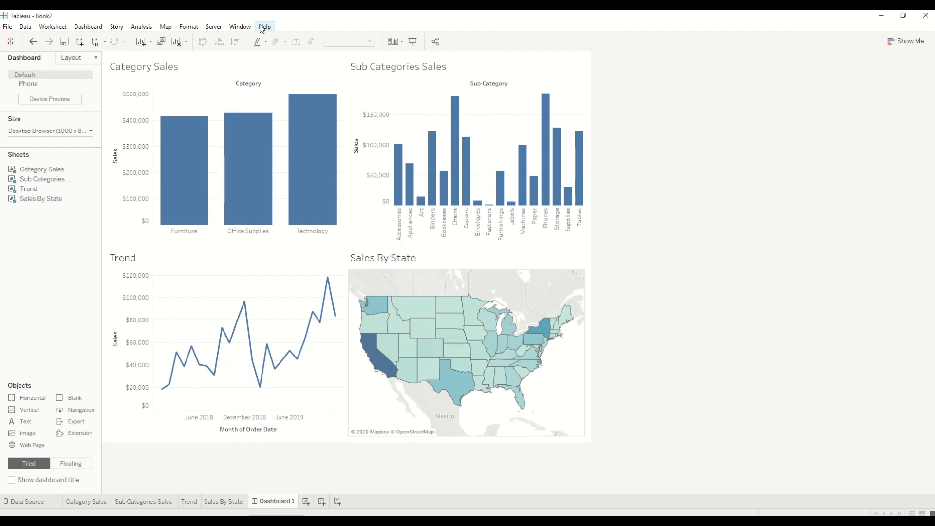
# Review Events Sorted by Time in the earlier PerformanceRecording workbook, clear its Geocoding highlight, and return to Book2
pyautogui.moveTo(394, 521)
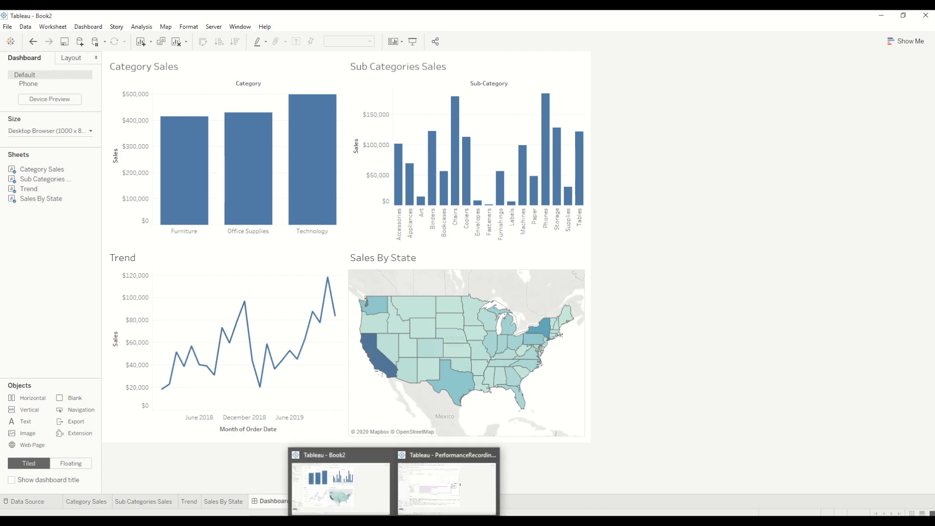
pyautogui.click(423, 501)
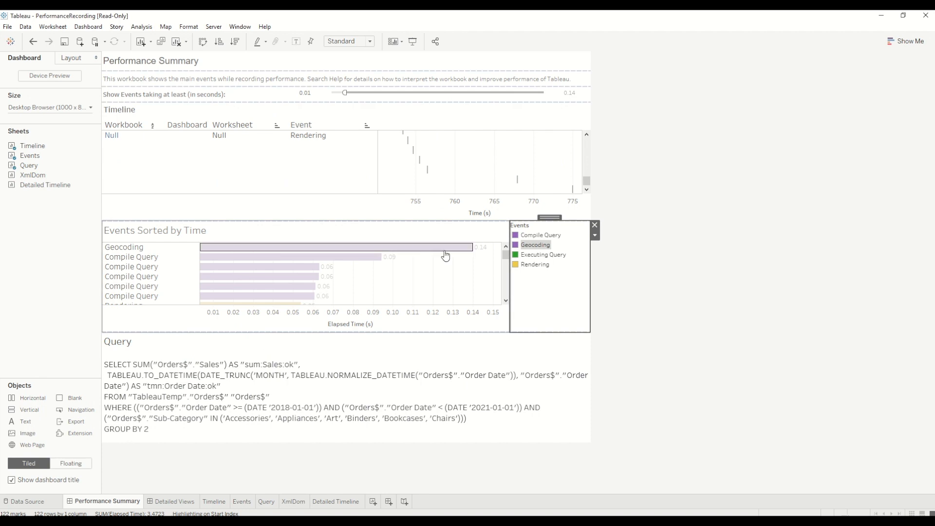
pyautogui.click(475, 271)
pyautogui.click(468, 272)
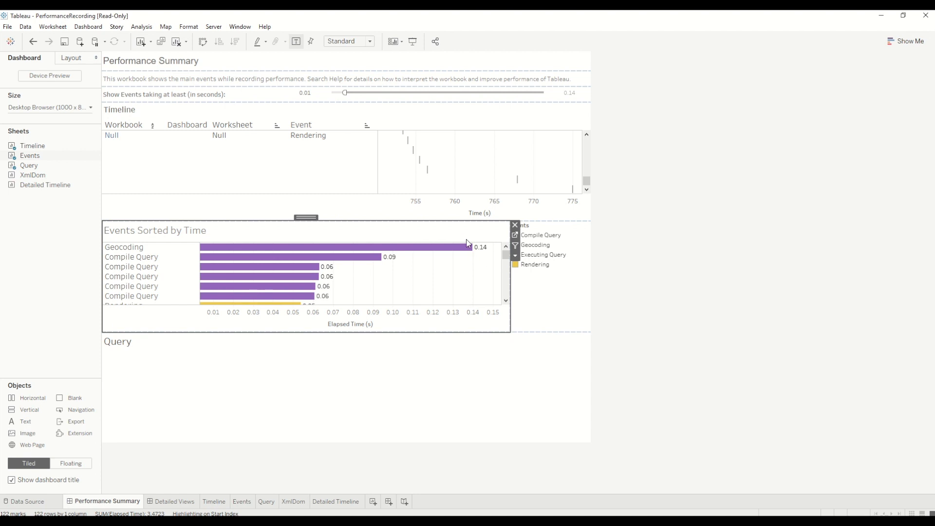
pyautogui.click(889, 18)
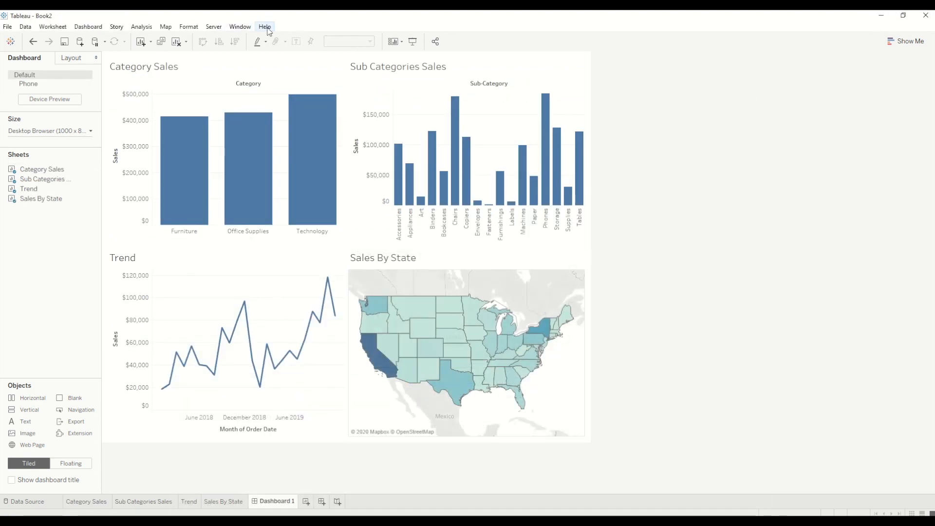
# Start a new performance recording for Book2
pyautogui.click(266, 28)
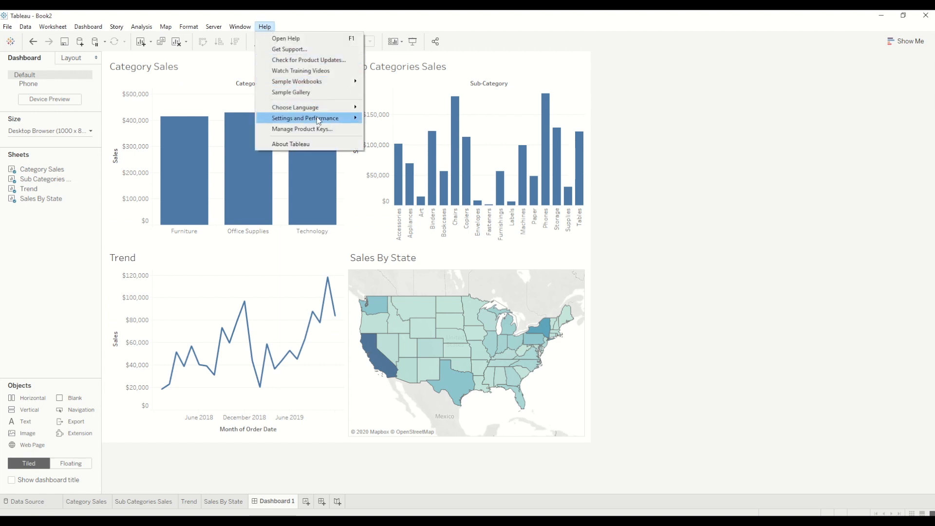
pyautogui.moveTo(319, 121)
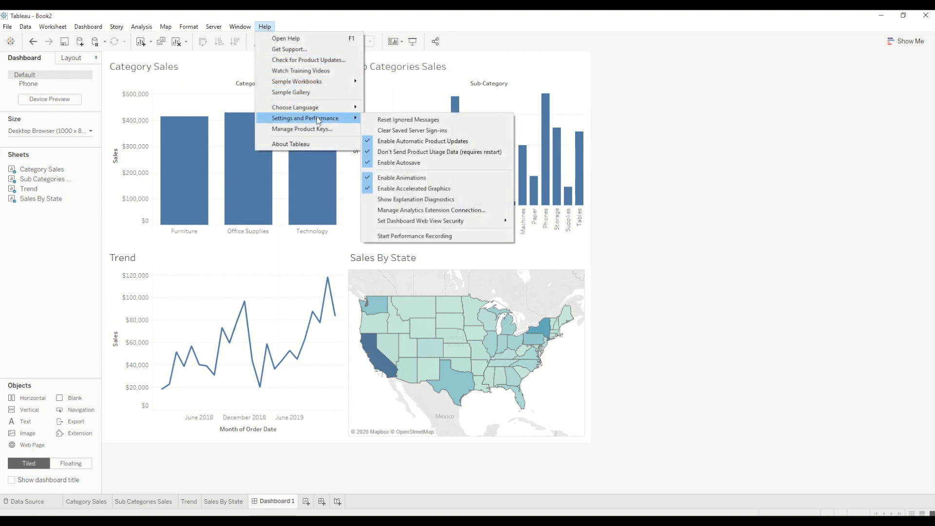
pyautogui.click(414, 236)
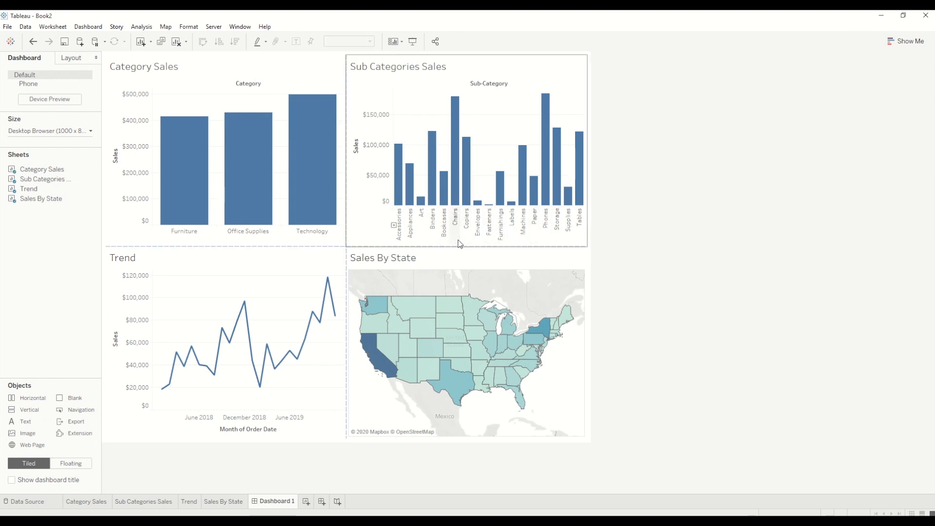
# Filter the dashboard by the Binders, Bookcases, Chairs, Copiers, Furnishings and Machines bars, and select Washington in Sales By State
pyautogui.click(434, 202)
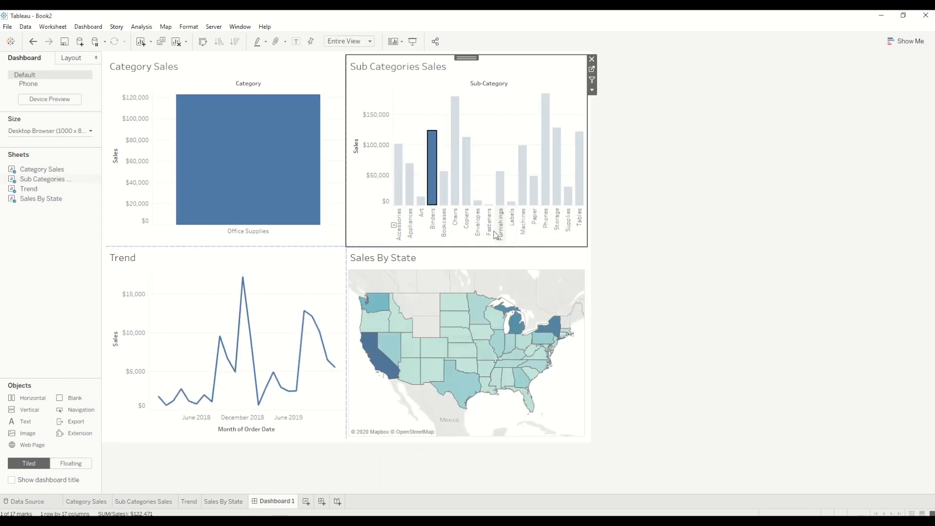
pyautogui.keyDown('ctrl'); pyautogui.click(447, 200); pyautogui.keyUp('ctrl')
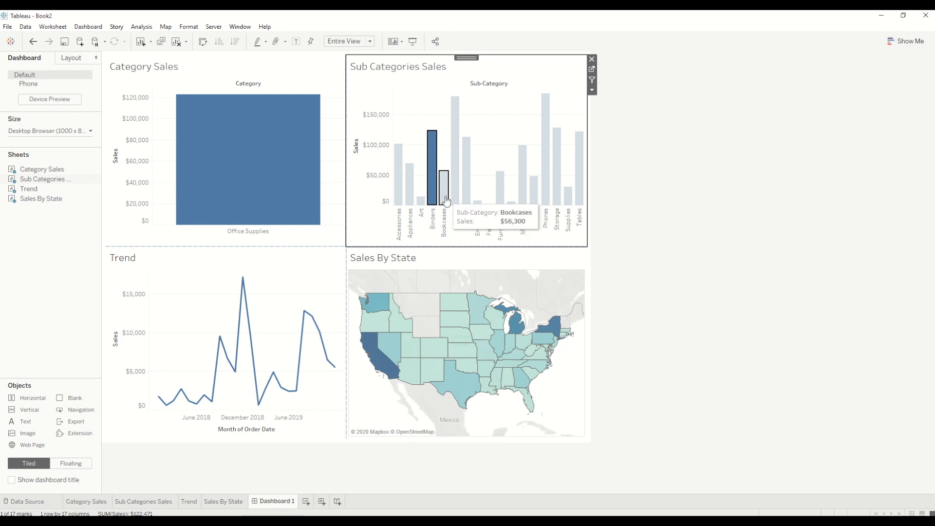
pyautogui.keyDown('ctrl'); pyautogui.click(454, 174); pyautogui.keyUp('ctrl')
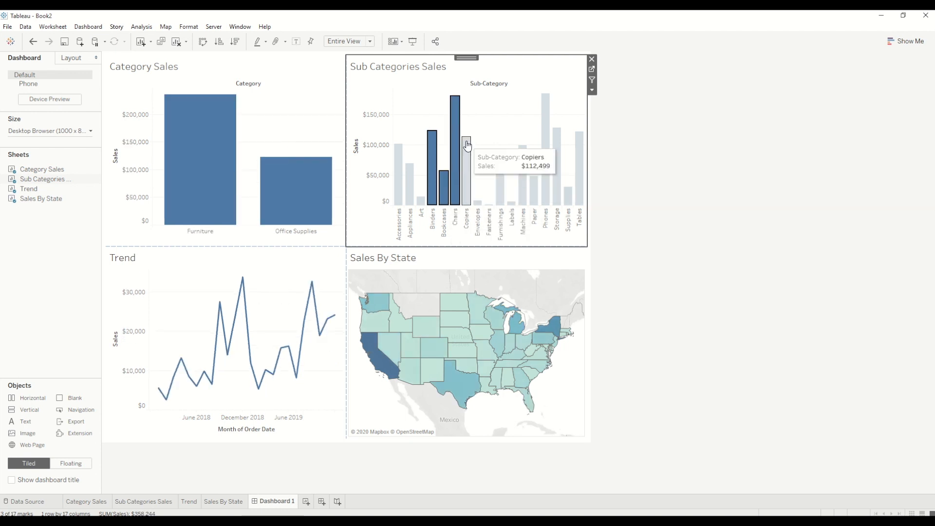
pyautogui.keyDown('ctrl'); pyautogui.click(466, 166); pyautogui.keyUp('ctrl')
pyautogui.keyDown('ctrl'); pyautogui.click(500, 197); pyautogui.keyUp('ctrl')
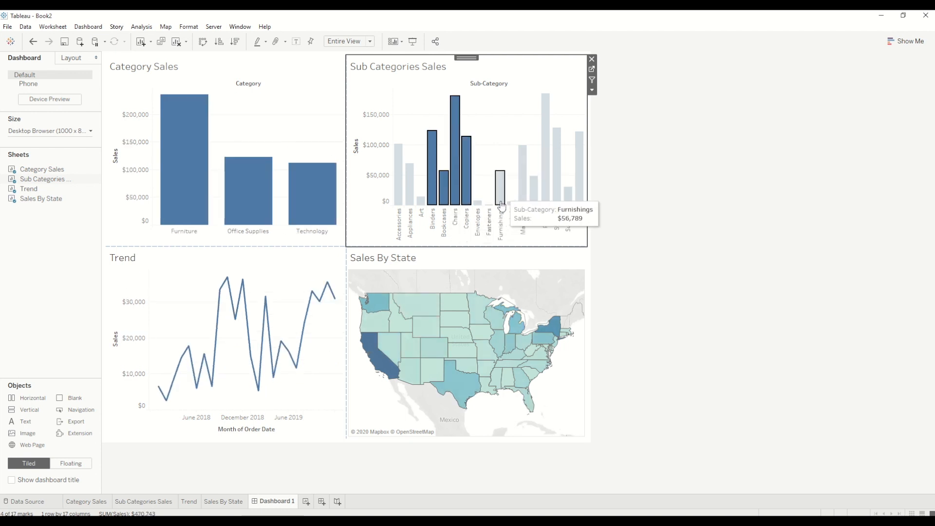
pyautogui.keyDown('ctrl'); pyautogui.click(526, 173); pyautogui.keyUp('ctrl')
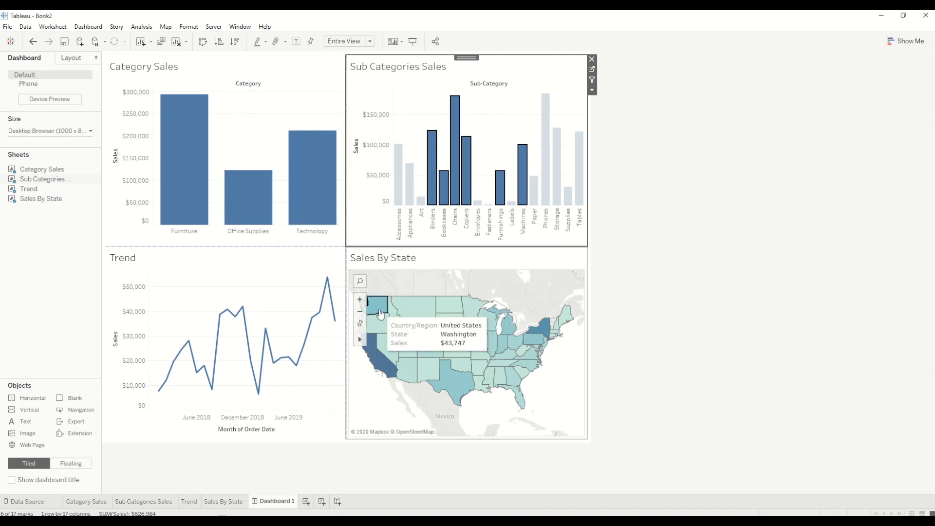
pyautogui.click(380, 314)
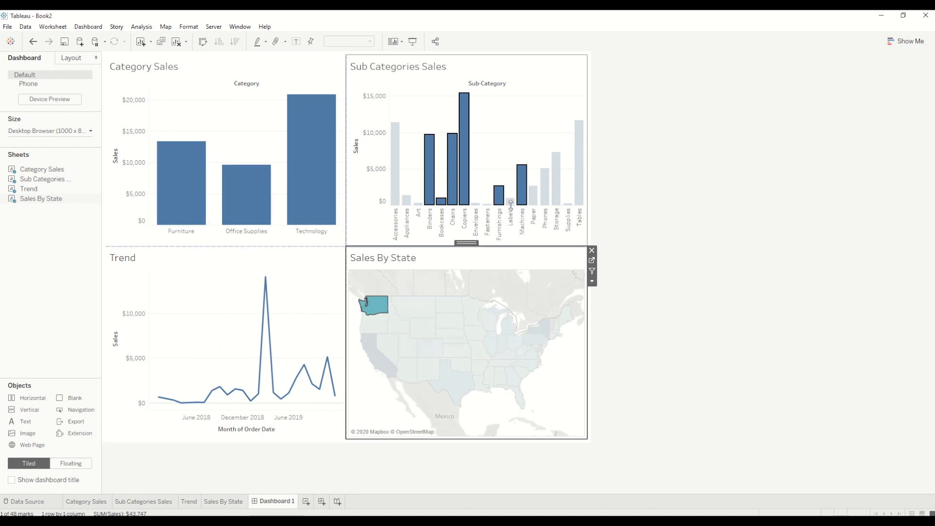
# Stop the performance recording, dismiss the preferences error, and maximize the resulting PerformanceRecording workbook
pyautogui.click(265, 27)
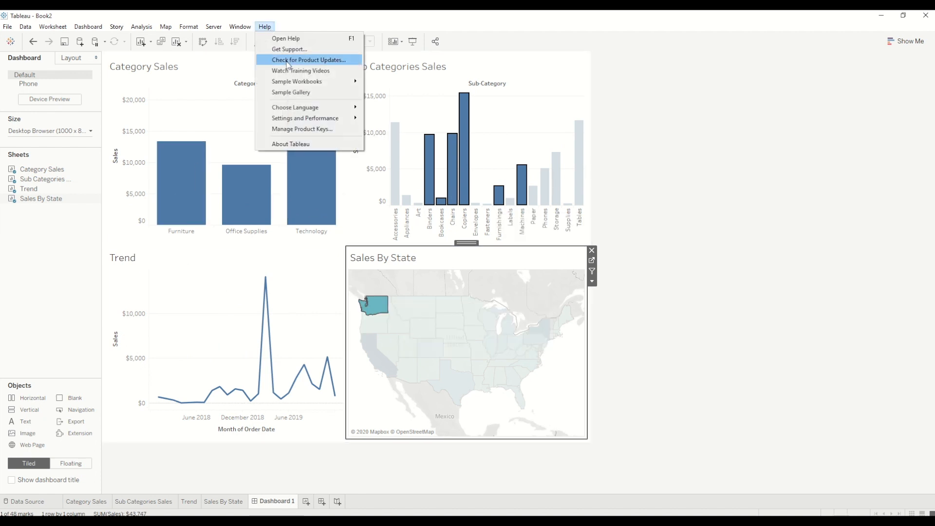
pyautogui.moveTo(314, 119)
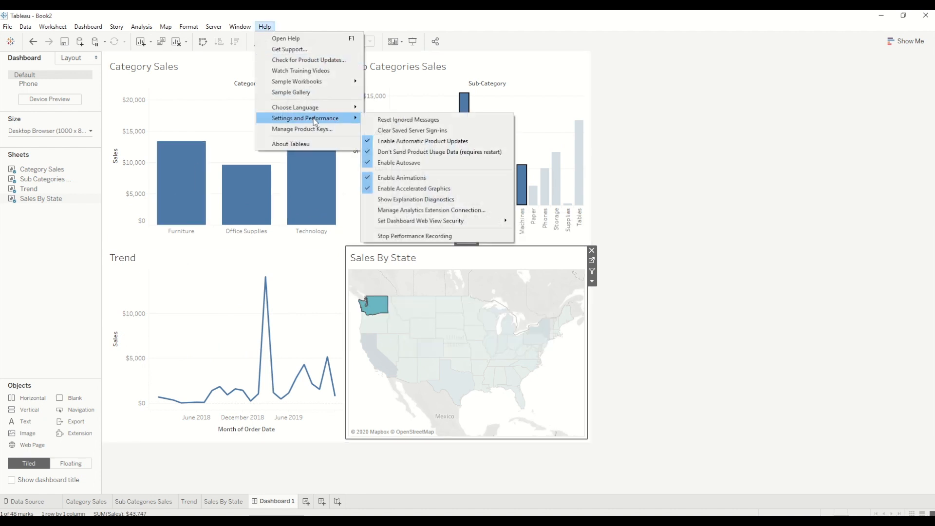
pyautogui.click(410, 236)
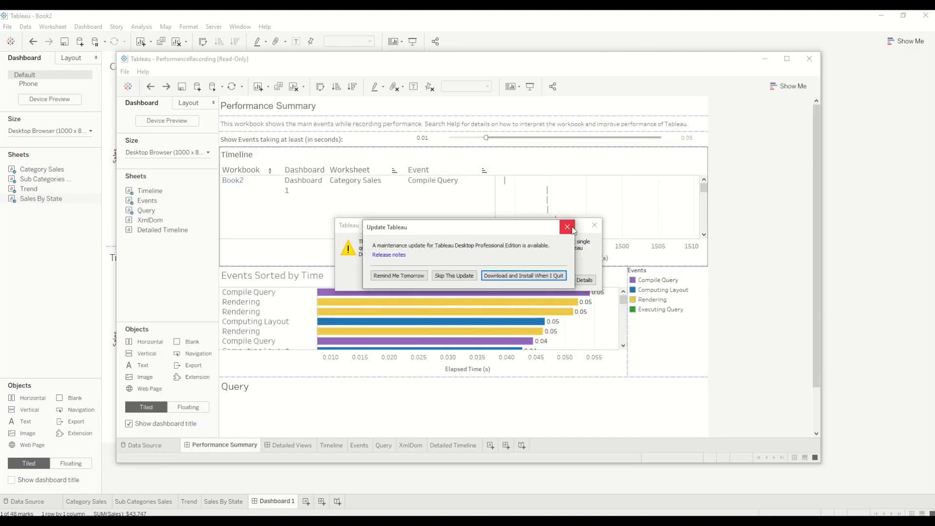
pyautogui.click(567, 227)
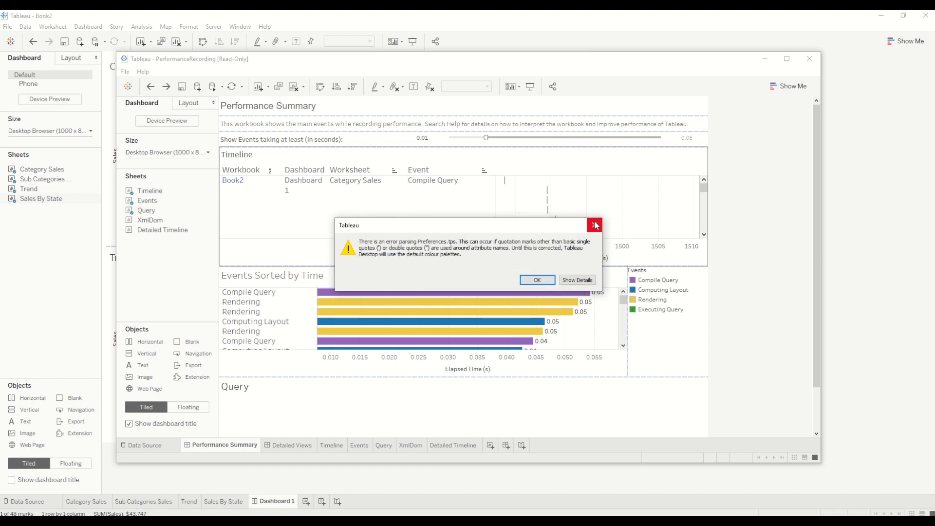
pyautogui.click(595, 225)
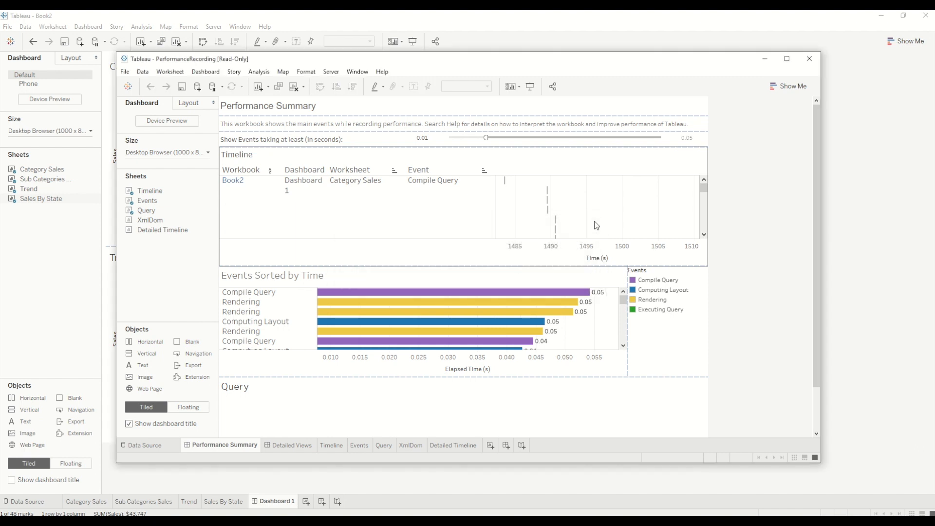
pyautogui.click(787, 59)
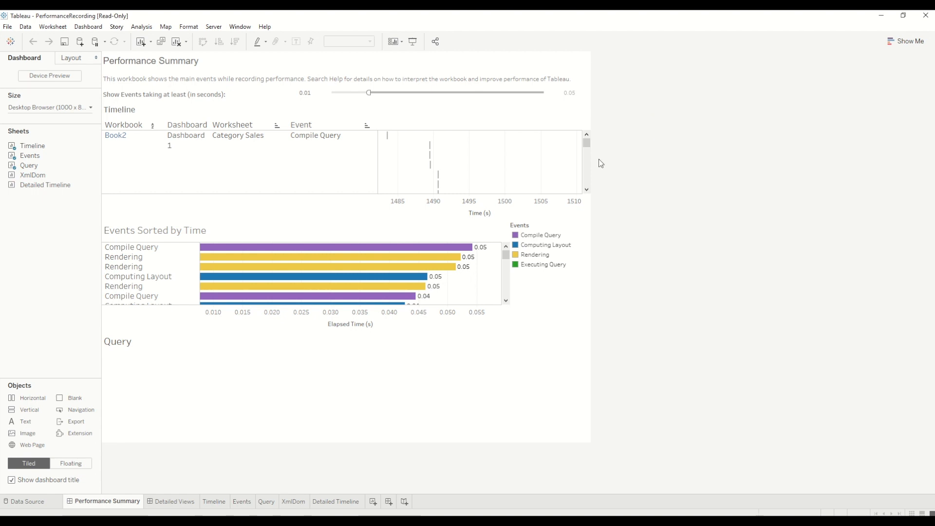
# Examine the details of the Rendering and longest Compile Query events in Events Sorted by Time
pyautogui.moveTo(425, 258)
pyautogui.moveTo(312, 267)
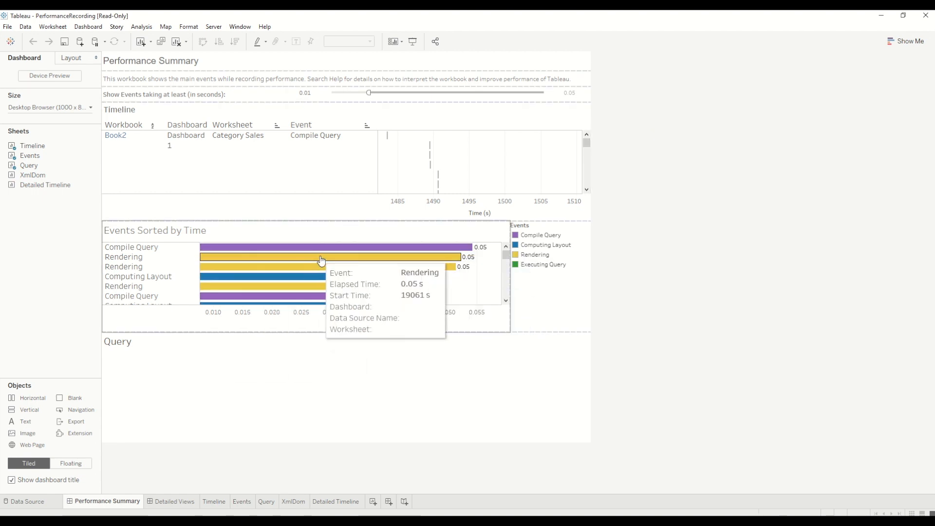
pyautogui.moveTo(391, 253)
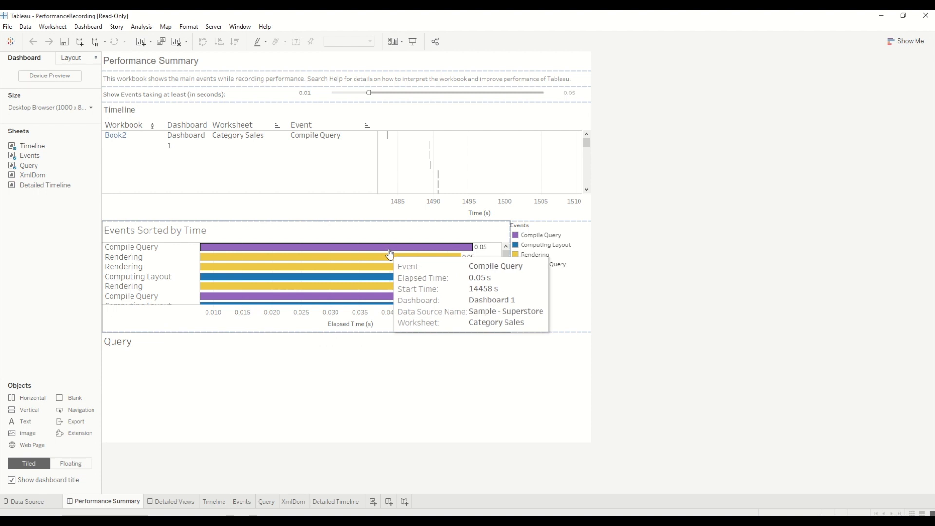
pyautogui.moveTo(473, 248)
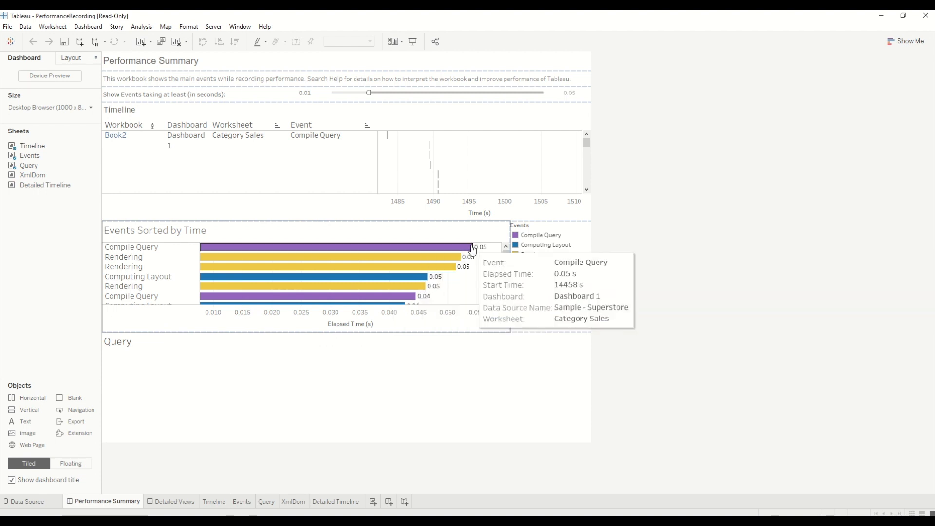